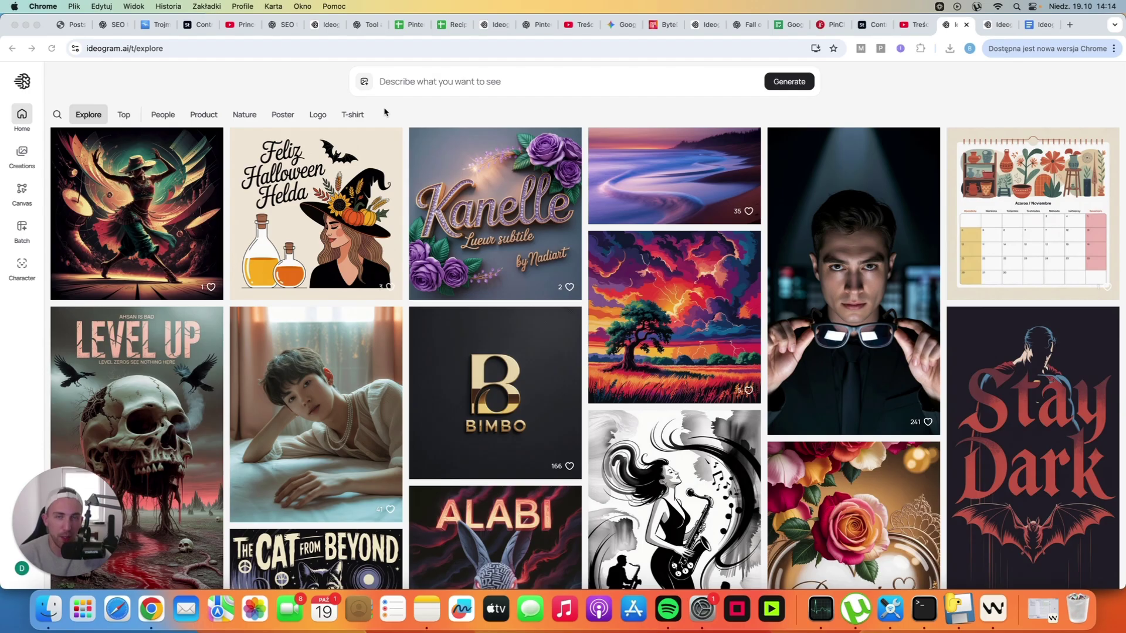
Step: Look at Ideogram's personal pricing plans and return to the Explore page
left_click(314, 86)
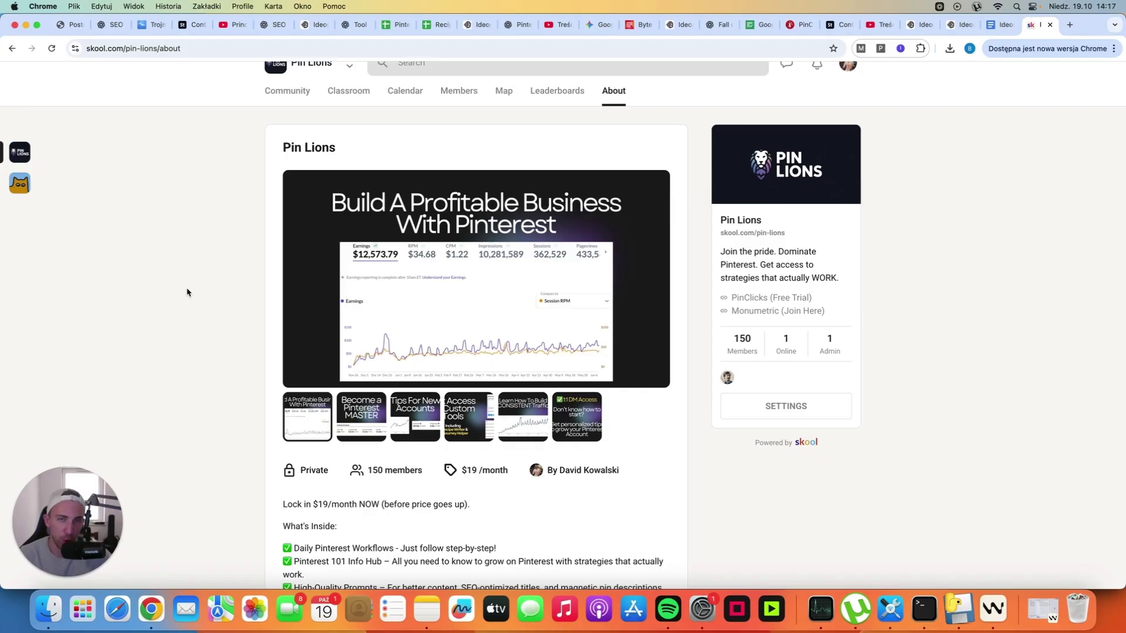
key("ctrl+shift+Tab")
key("ctrl+shift+Tab")
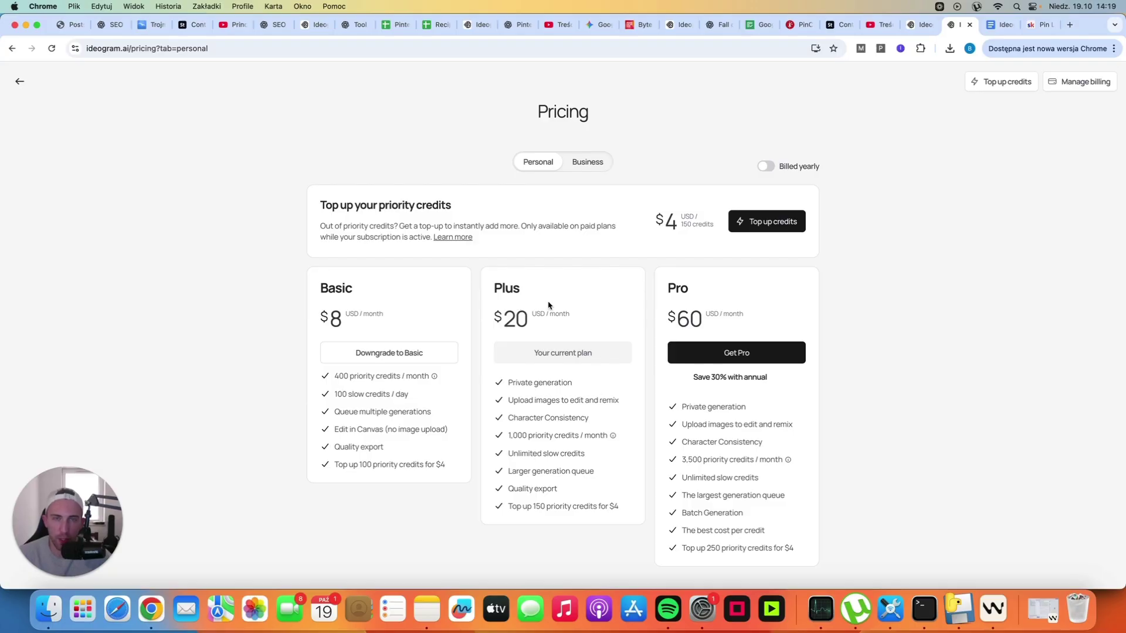
key("ctrl+shift+Tab")
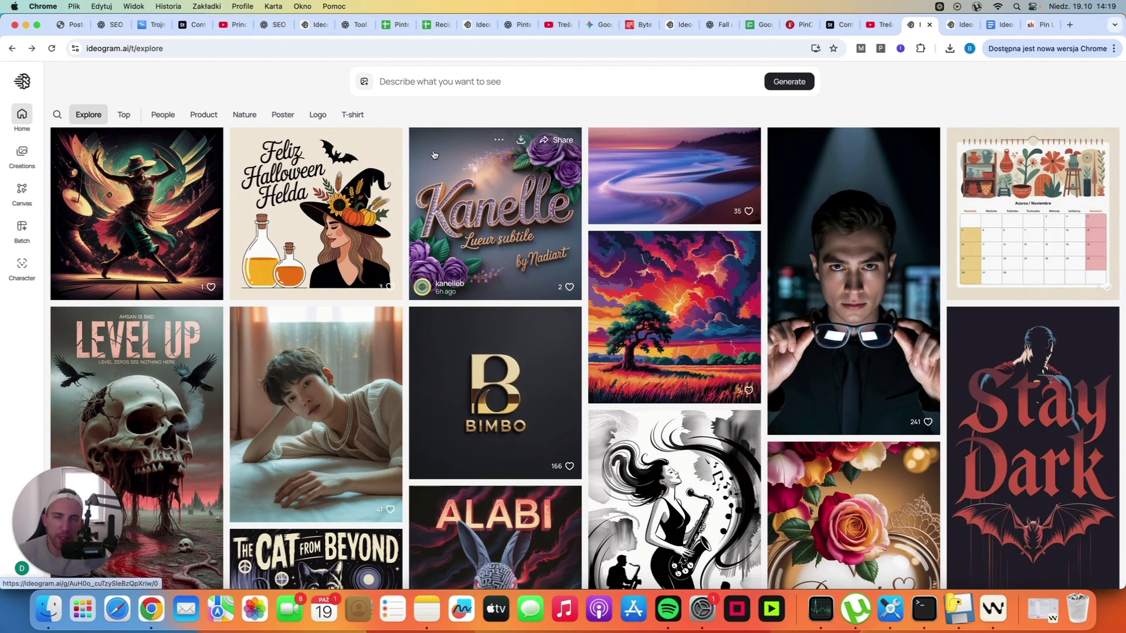
Step: Compare the credit cost of model 3.0 (latest) with model 2.0 at Default and Quality render speed, and return to 2.0 Turbo
left_click(422, 88)
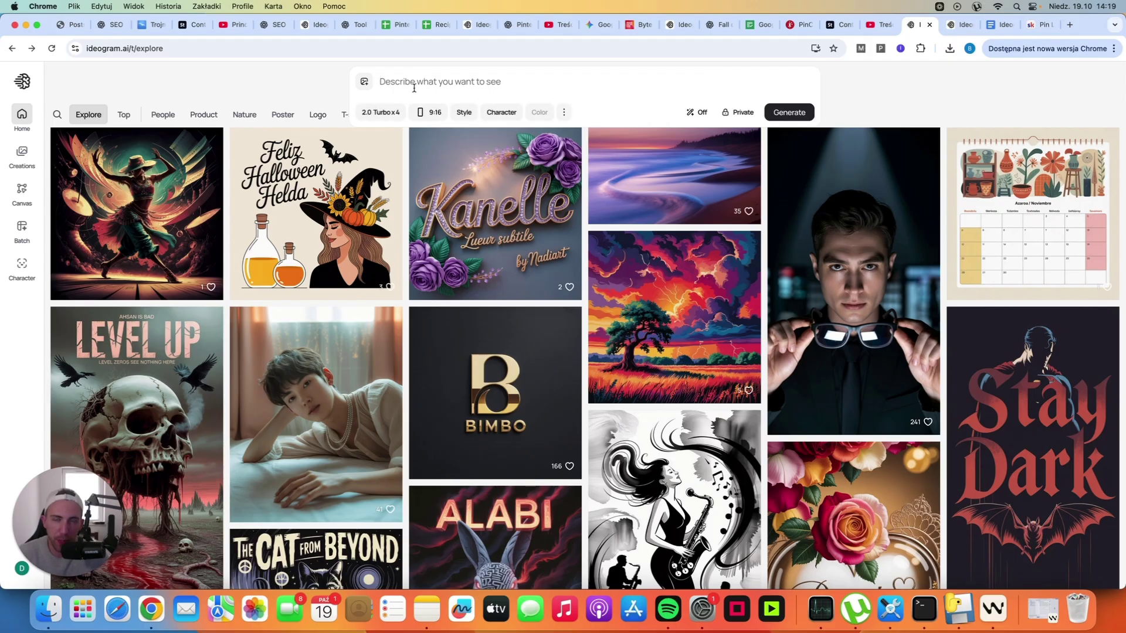
left_click(378, 112)
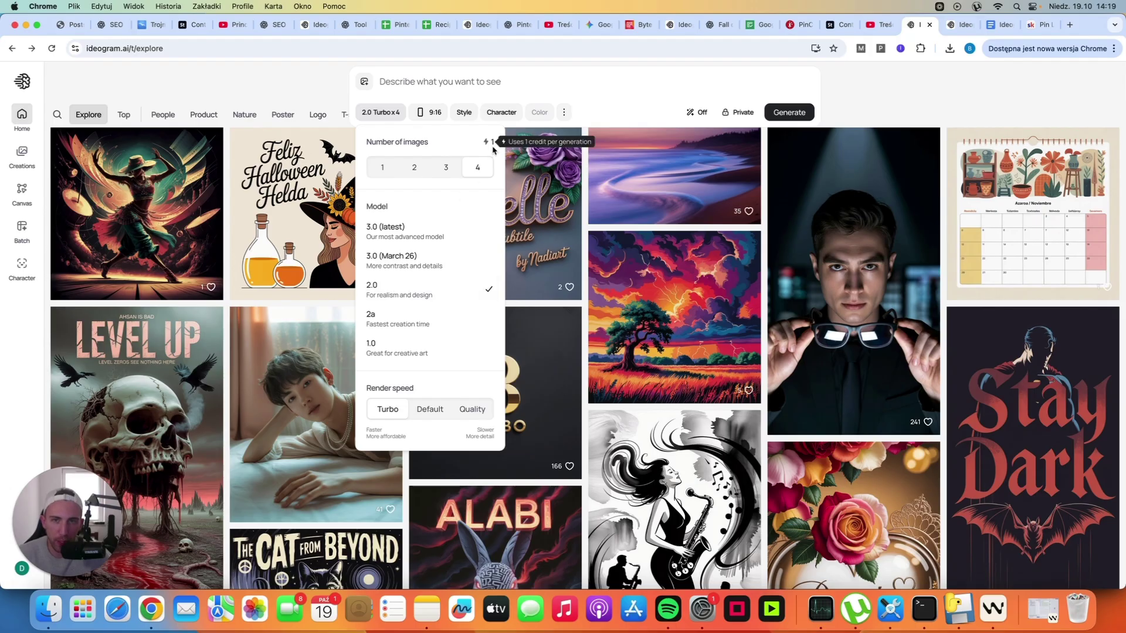
left_click(416, 232)
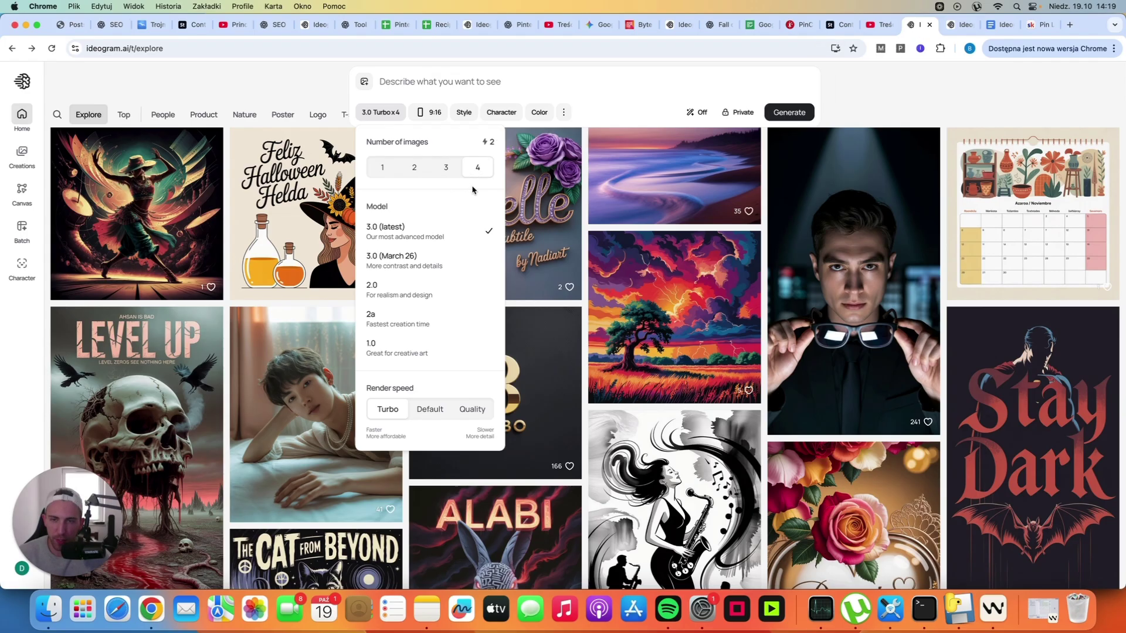
left_click(418, 294)
left_click(426, 415)
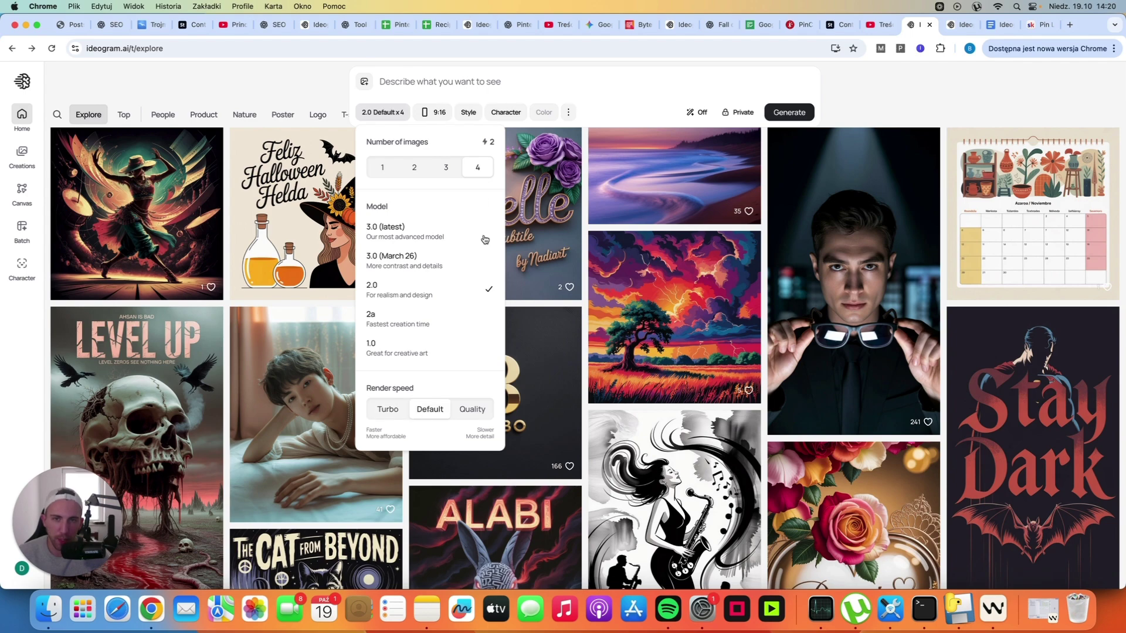
left_click(473, 411)
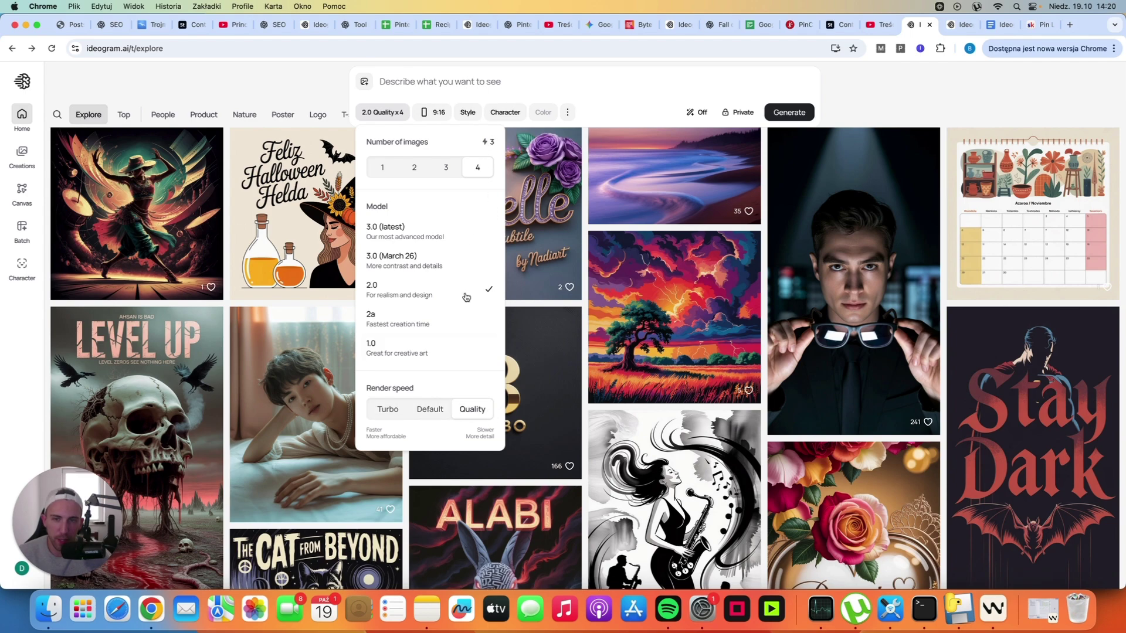
left_click(387, 417)
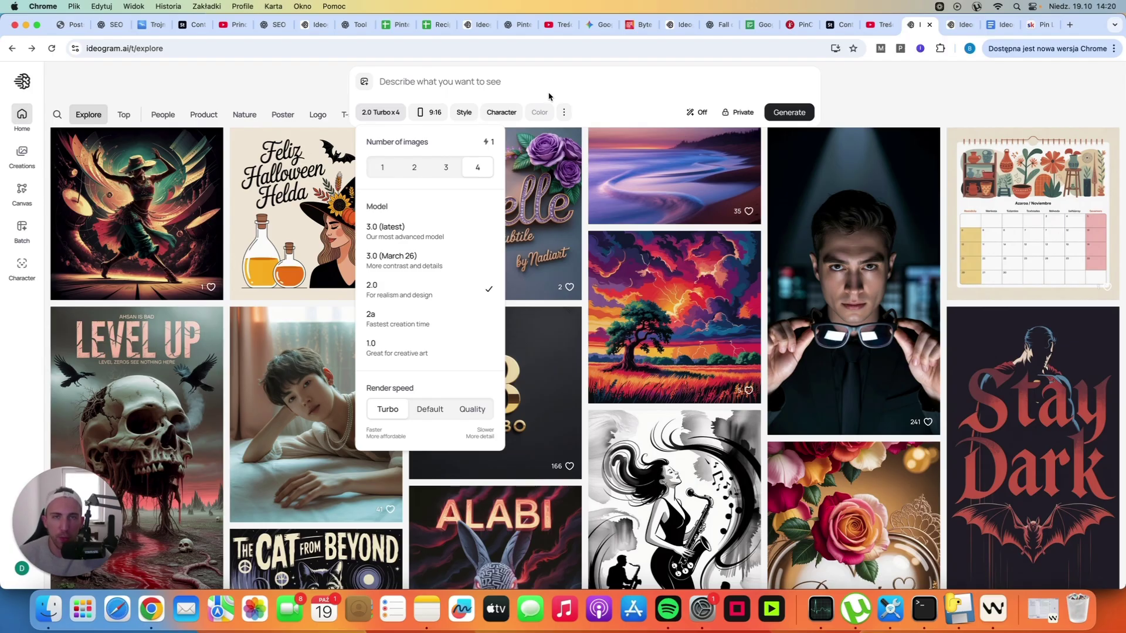
Step: Generate a viral Pinterest pin of a simple yet appetizing piece of chocolate cake with the text overlay "THE BEST CHOCOLATE CAKE EVER"
left_click(478, 85)
type("A viral pinterest pin. This Pinterest pin presents a simple yet appetizing piece of chocolate cake. Text Overlay: \"THE BEST CHOCOLATE CAKE EVER\" in bold, white groovy font. This Pinterest pin is indulgent and highly clickable.")
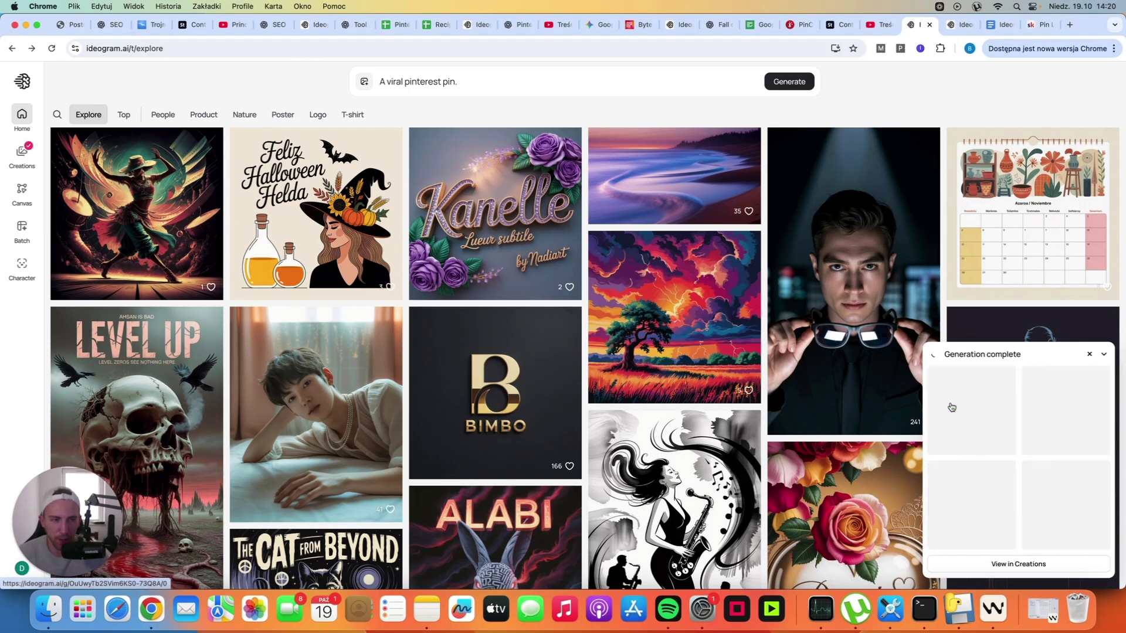
Step: Review all four generated chocolate cake pins at full size and return to the Explore page
left_click(951, 407)
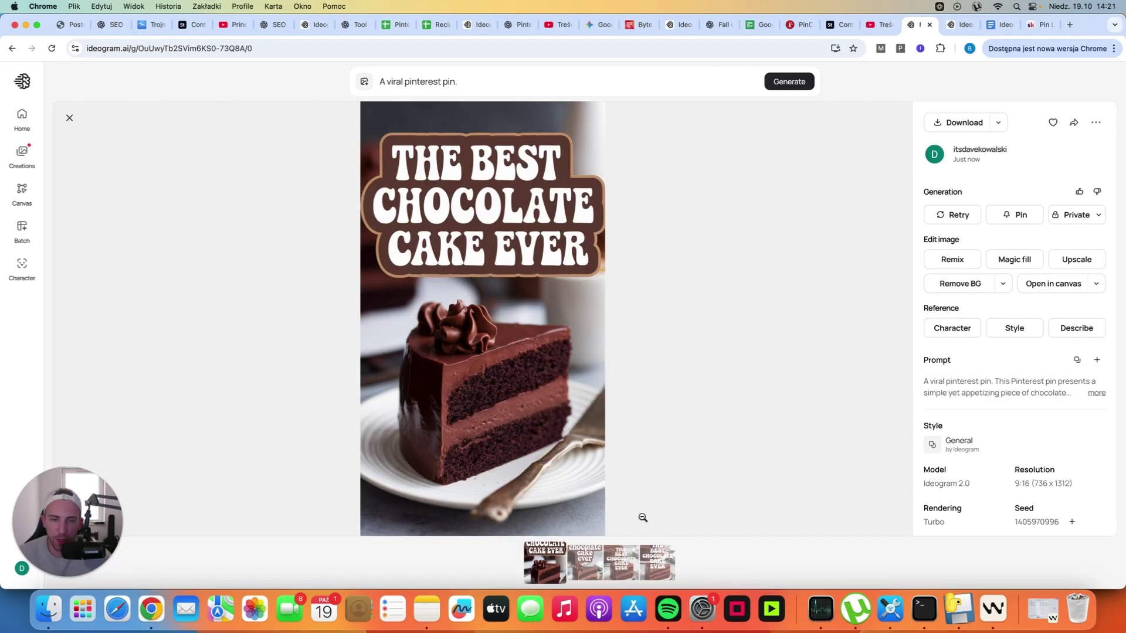
left_click(586, 563)
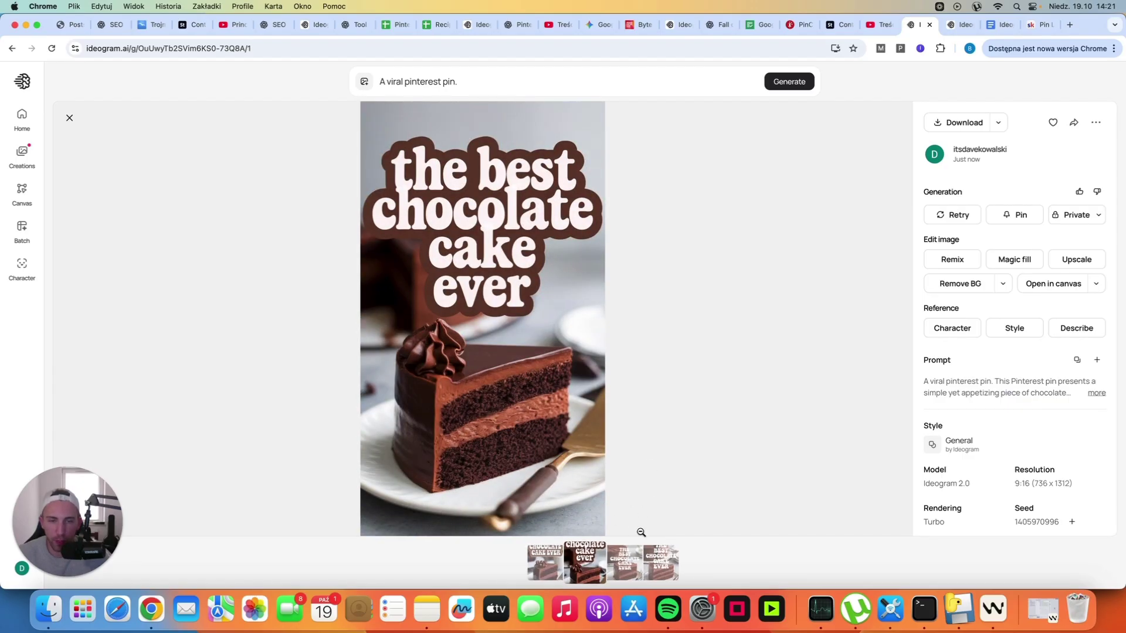
left_click(625, 562)
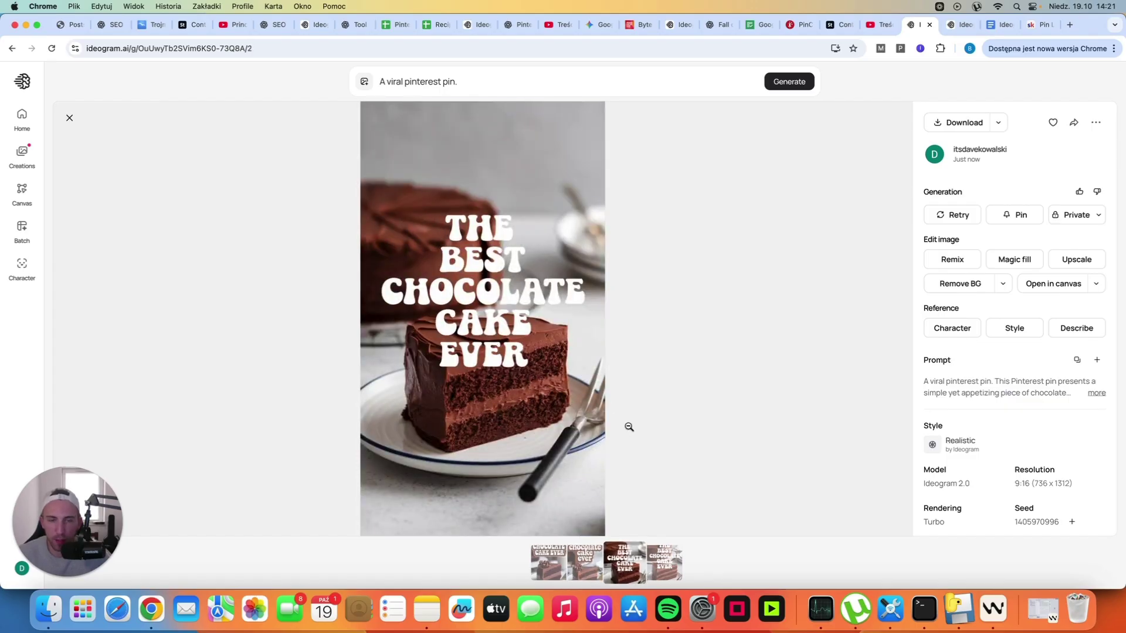
left_click(674, 560)
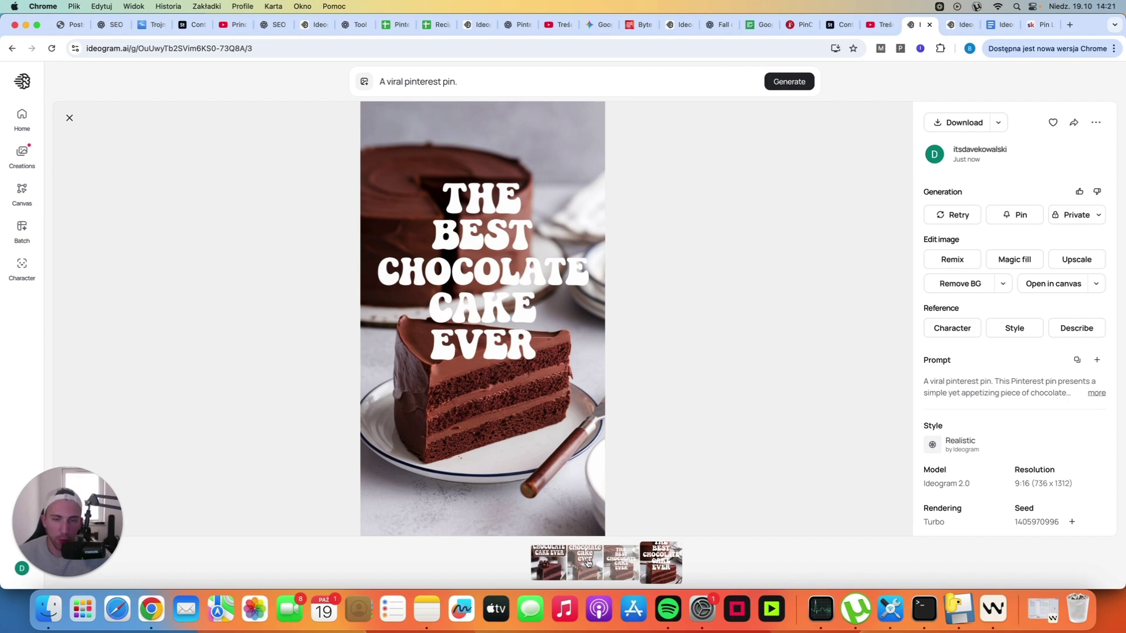
key("Escape")
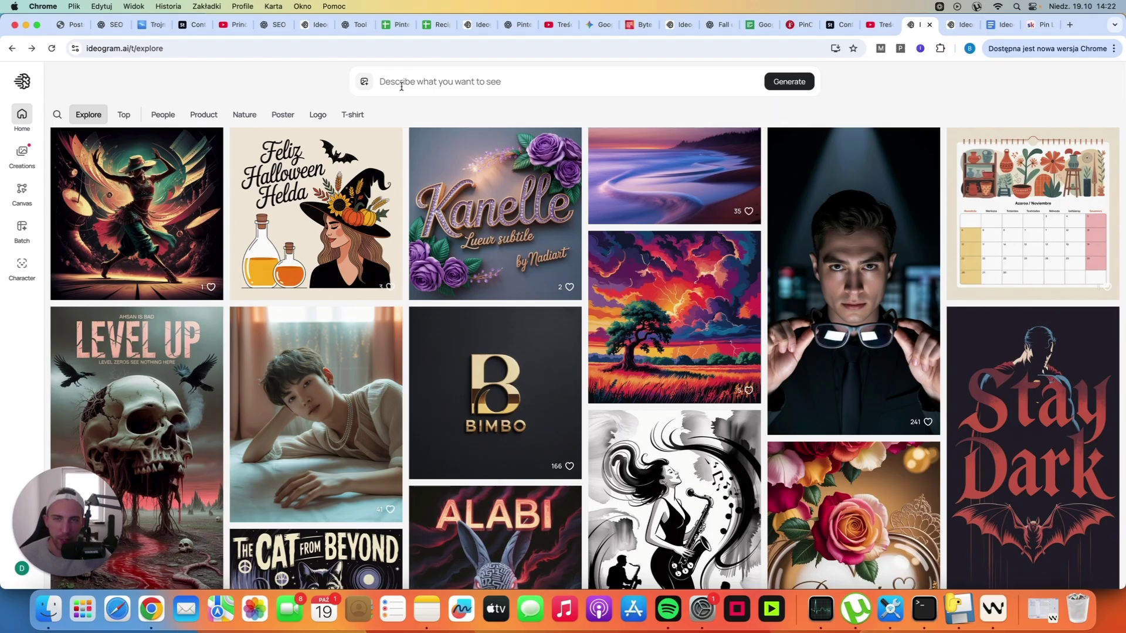
Step: Generate a viral Pinterest pin collaging the eiffel tower, french crepes, parisian streets and montmartre, overlaid with "22 THINGS TO DO IN PARIS" in bold, white groovy font
left_click(417, 83)
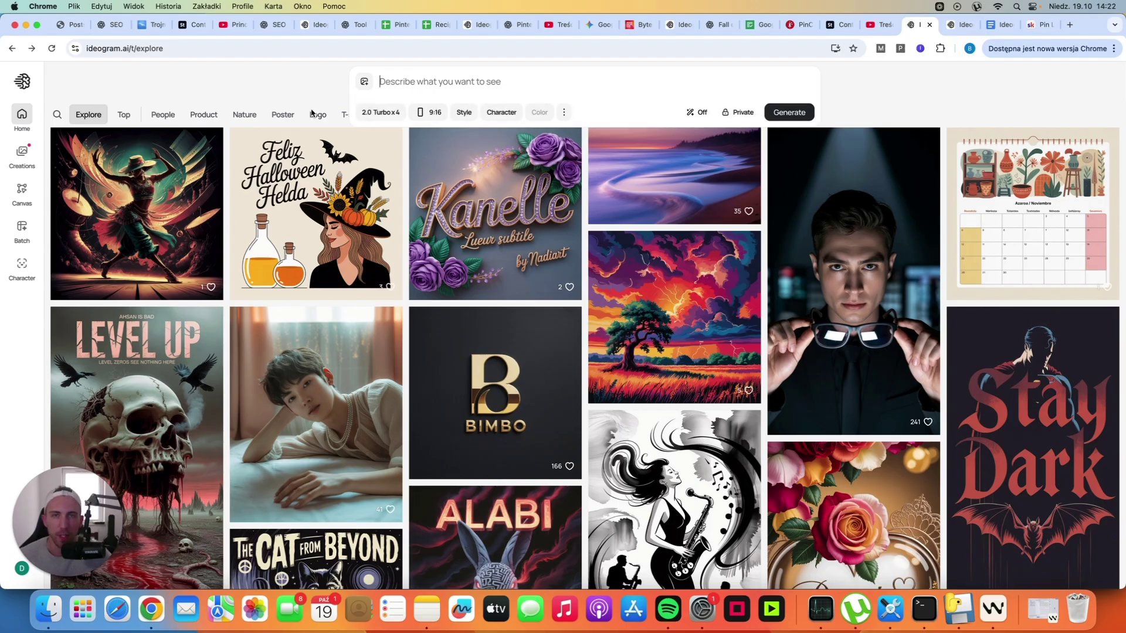
type("A viral pinterest pin. This Pinterest pin presents a collage of four photos of paris trip: eiffel tower, french crepes, parisian streets and montmartre. Text Overlay: \"22 THINGS TO DO IN PARIS\" in bold, white groovy font. This Pinterest pin is highly clickable.")
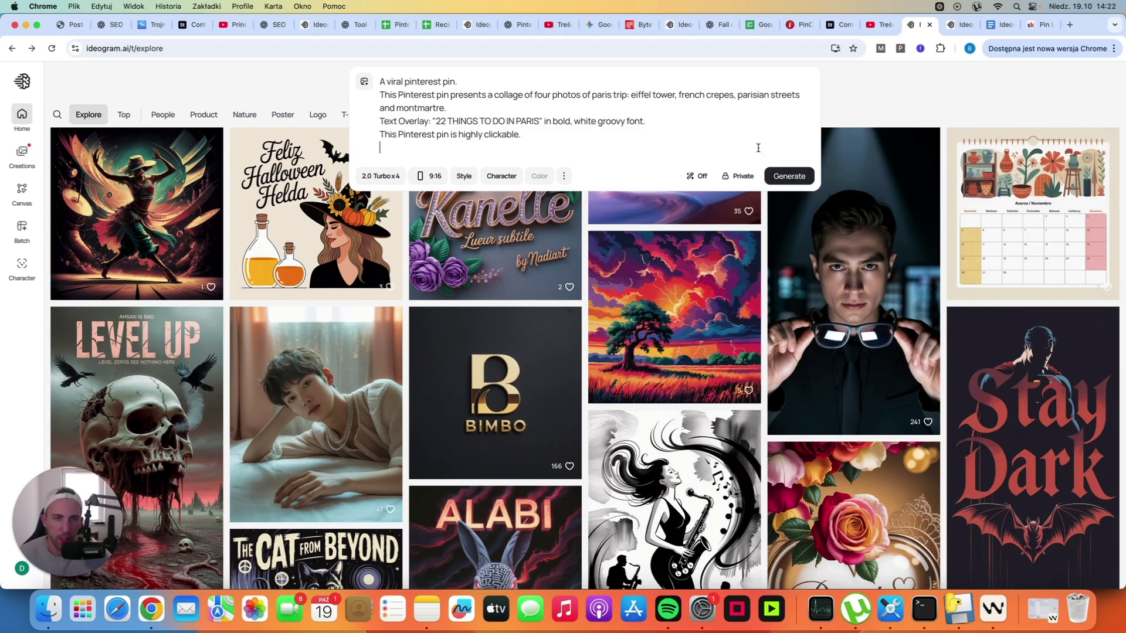
left_click(789, 176)
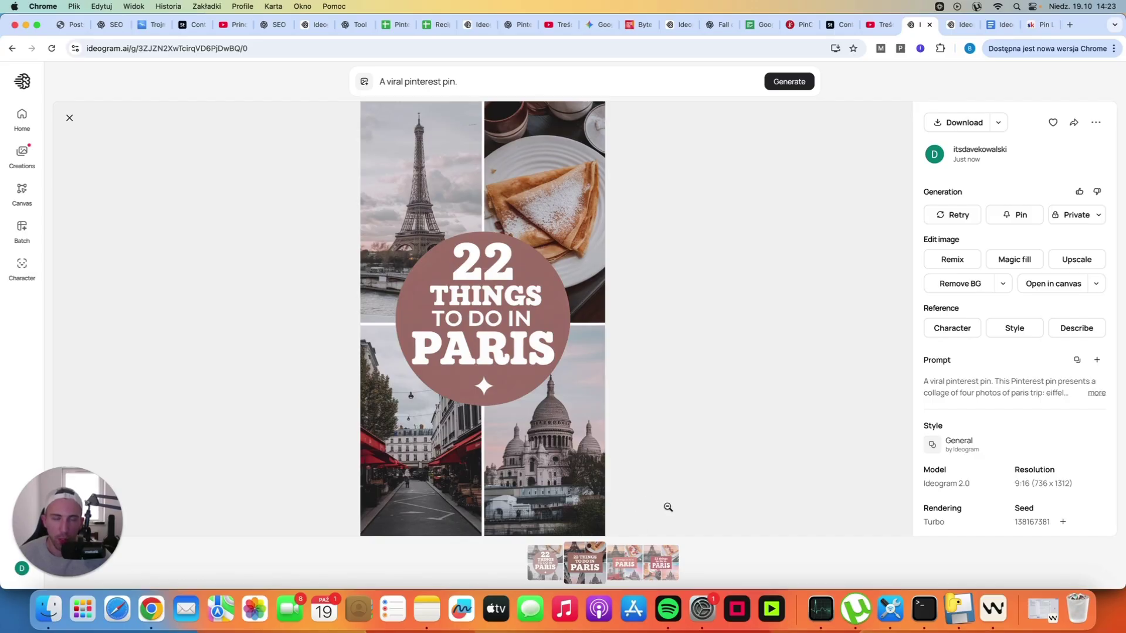
Step: Review the four generated Paris collage pins at full size and return to the Explore page
key("Right")
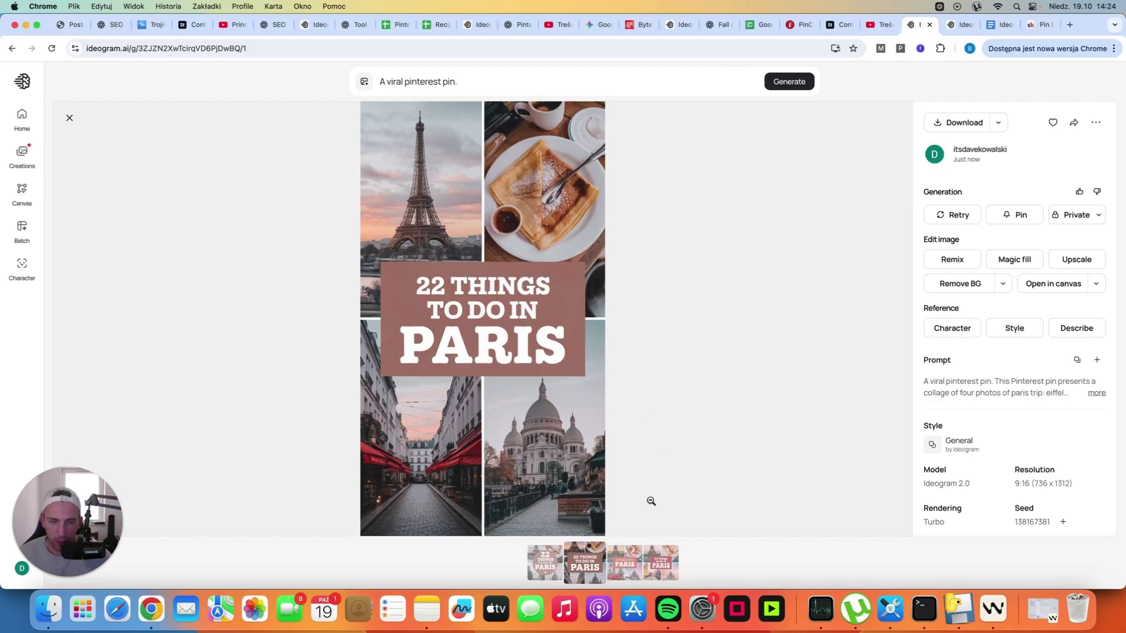
left_click(544, 557)
left_click(622, 563)
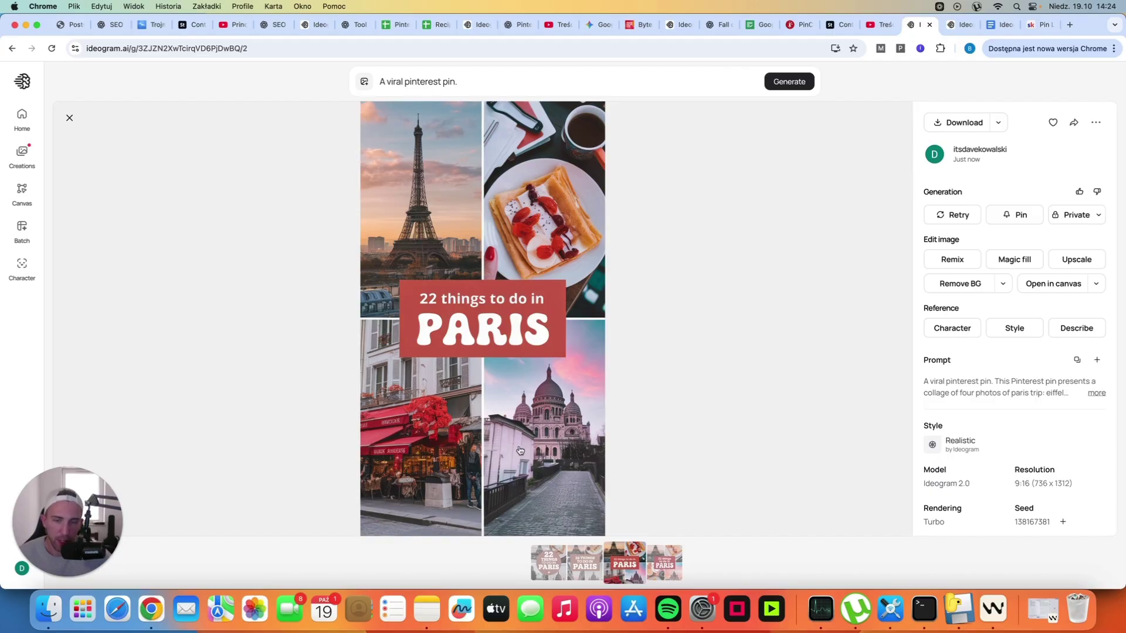
left_click(663, 563)
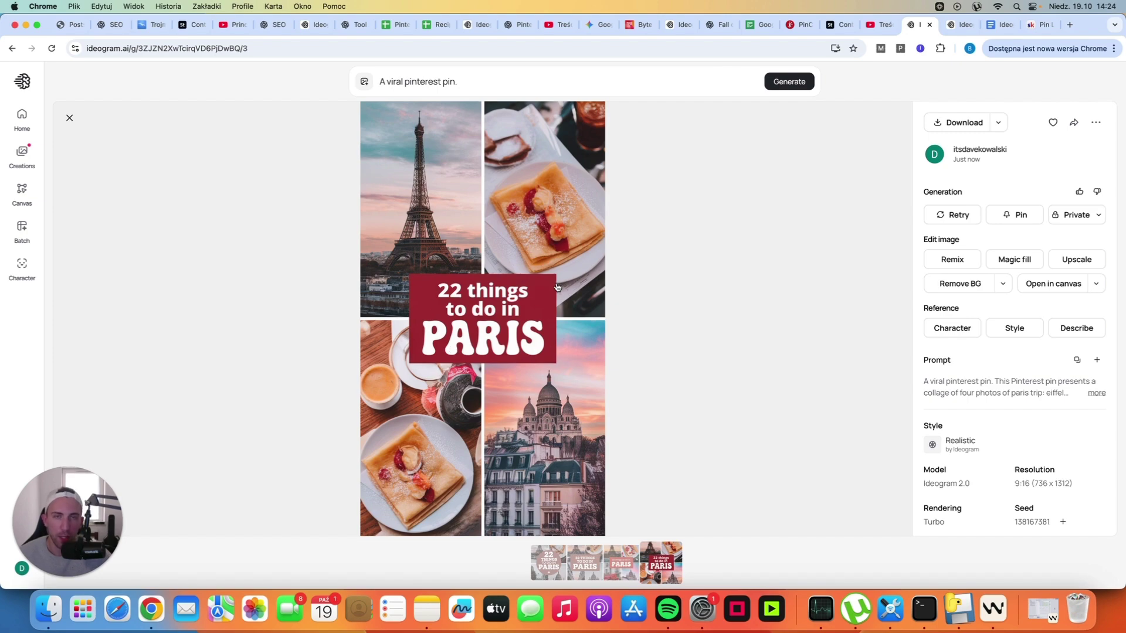
key("Escape")
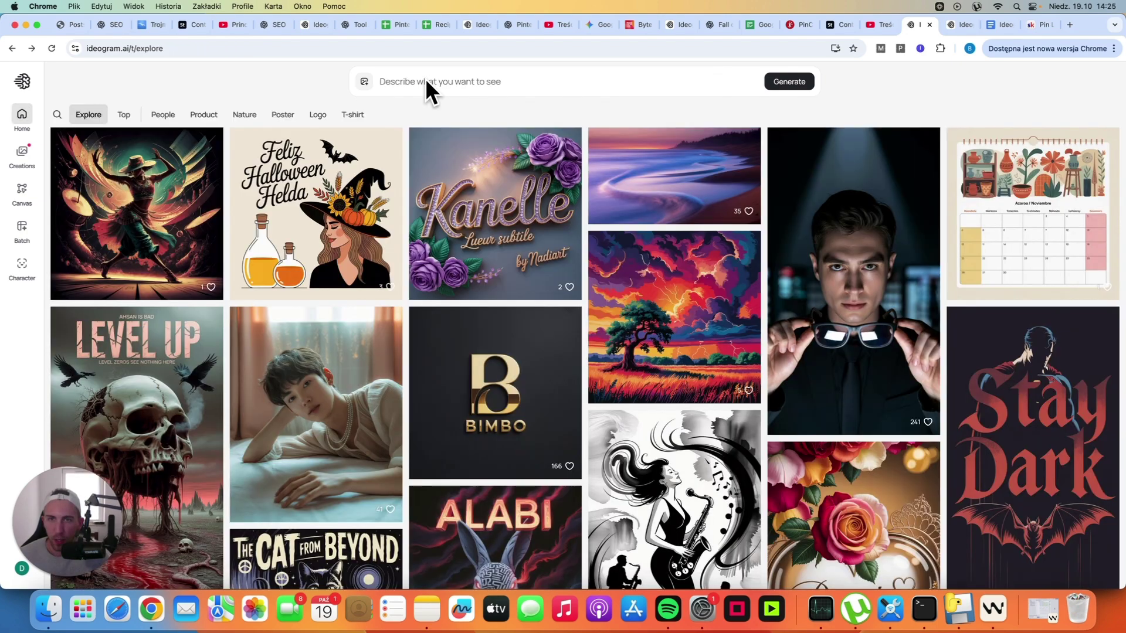
Step: Generate a viral Pinterest pin collaging two siamese cats, one on a sofa, one sniffing a bowl, overlaid with "10 FACTS ABOUT SIAMESE CATS" in white groovy font
left_click(425, 80)
type("A viral pinterest pin. This Pinterest pin presents a collage of two photos of siamese cats, one laying on sofa and one sniffing a cat bowl. Text Overlay: \"10 FACTS ABOUT SIAMESE CATS\" in bold, white groovy font. This Pinterest pin is indulgent and highly clickable.")
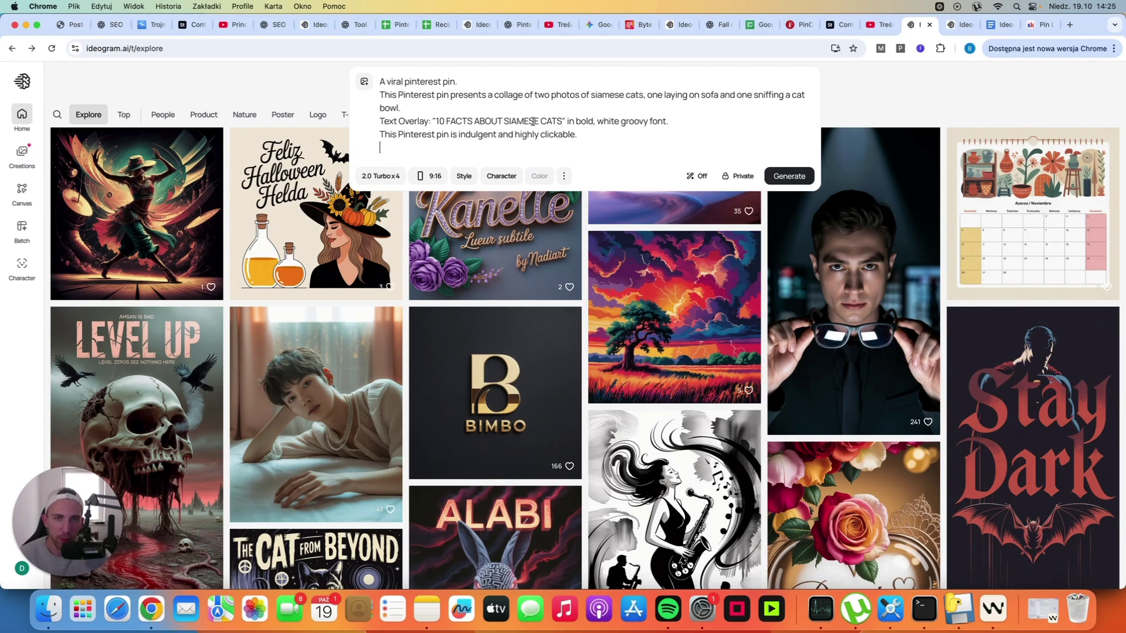
left_click(788, 176)
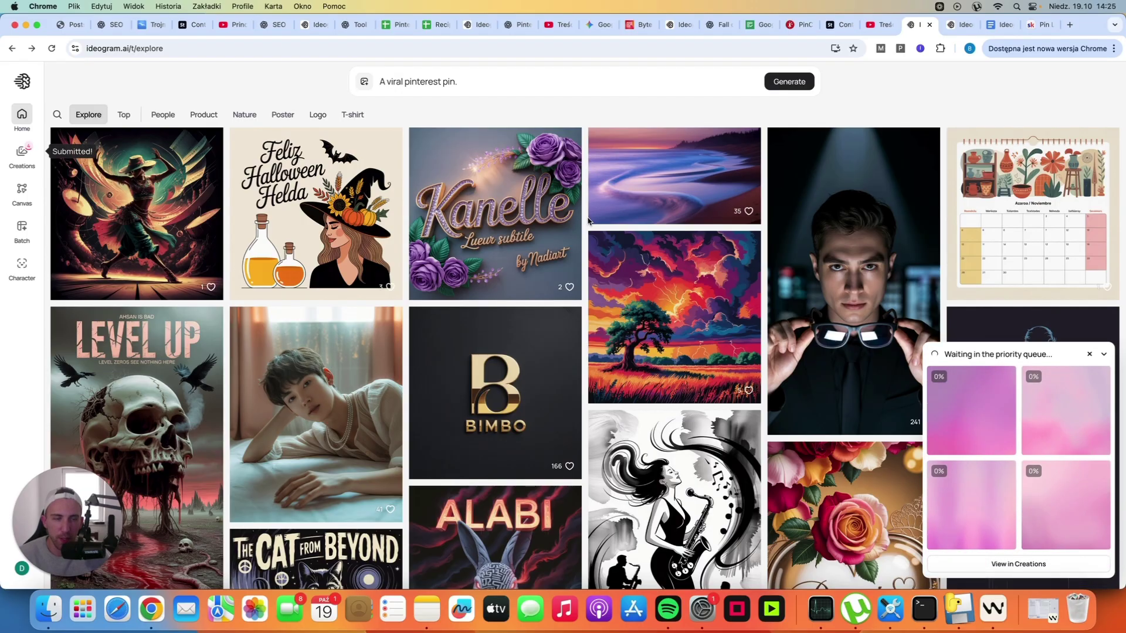
Step: Check the aspect ratio options for the prompt, view the generated Siamese cat pins and close the image view
left_click(492, 86)
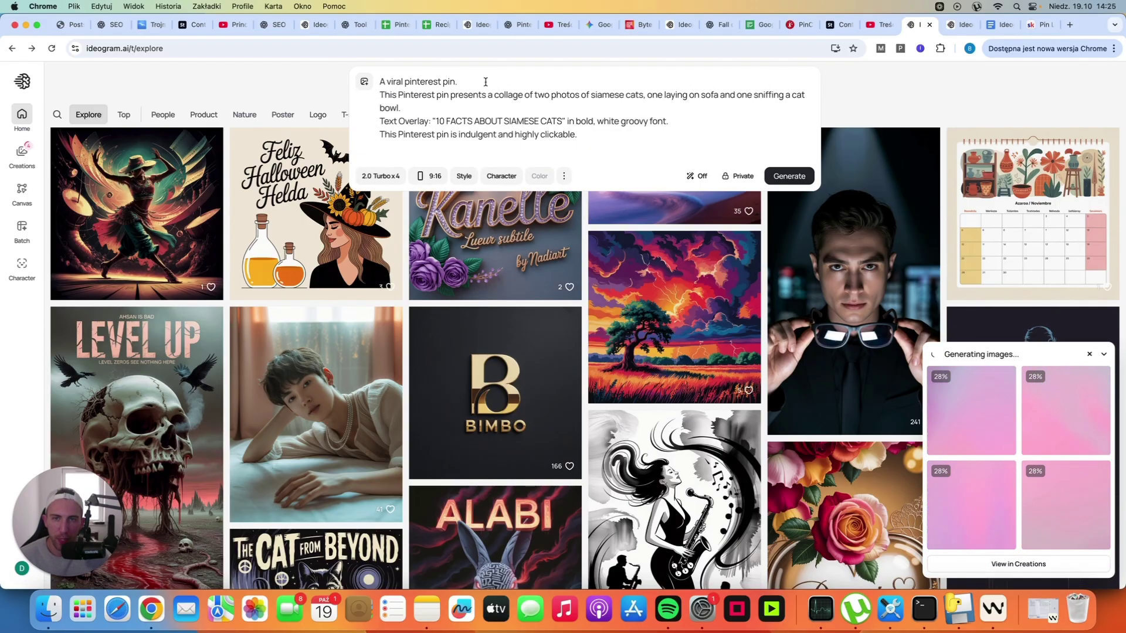
left_click(433, 176)
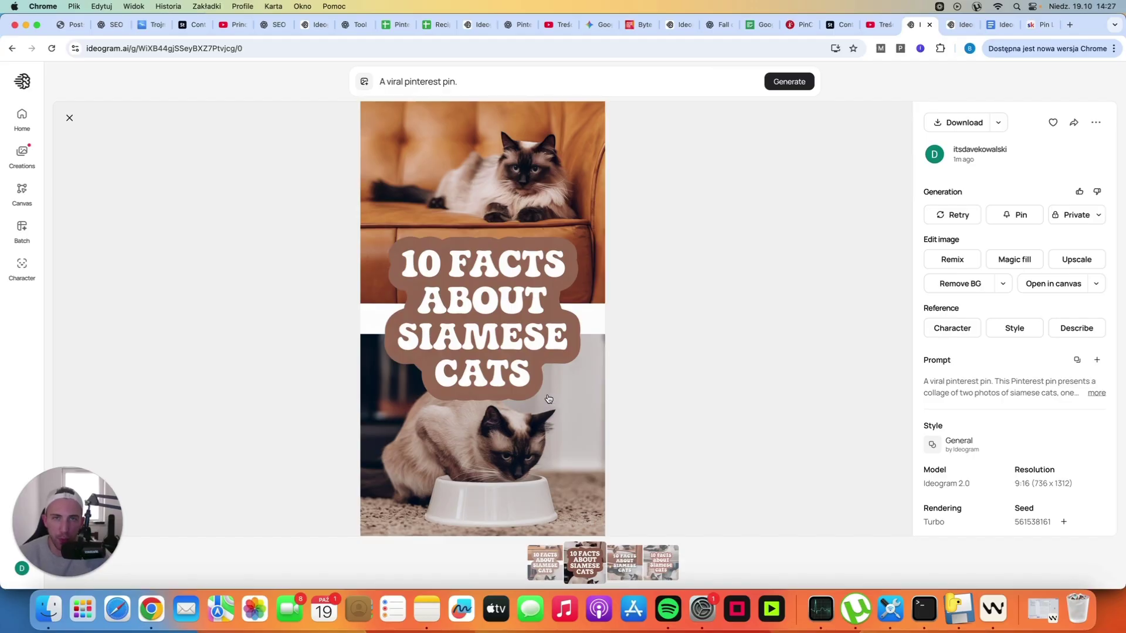
key("Escape")
Step: Replace the prompt with a viral Pinterest pin of a cozy scandinavian bedroom with minimalistic wall art and beige colors, without a text overlay, and generate it
left_click(489, 87)
type("This Pinterest pin presents a collage of two photos of siamese cats, one laying on sofa and one sniffing a cat bowl. Text Overlay: \"10 FACTS ABOUT SIAMESE CATS\" in bold, white groovy font. This Pinterest pin is indulgent and highly clickable.")
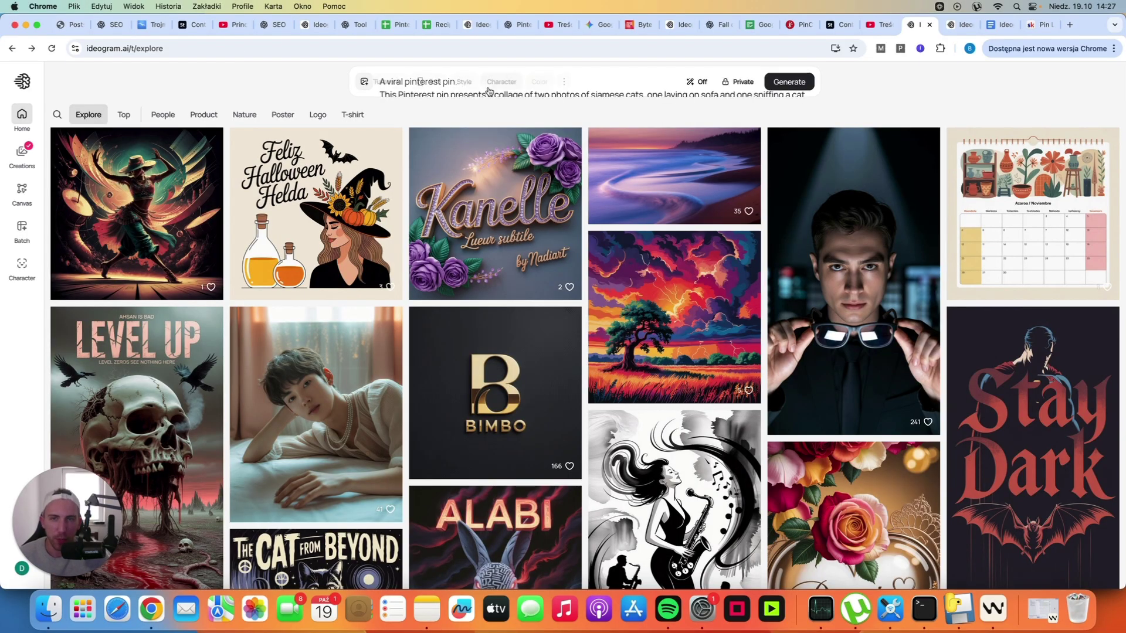
key("super+a")
type("A viral pinterest pin. This Pinterest pin presents a cozy scandinavian bedroom with minimalistic wall art, beige colors.")
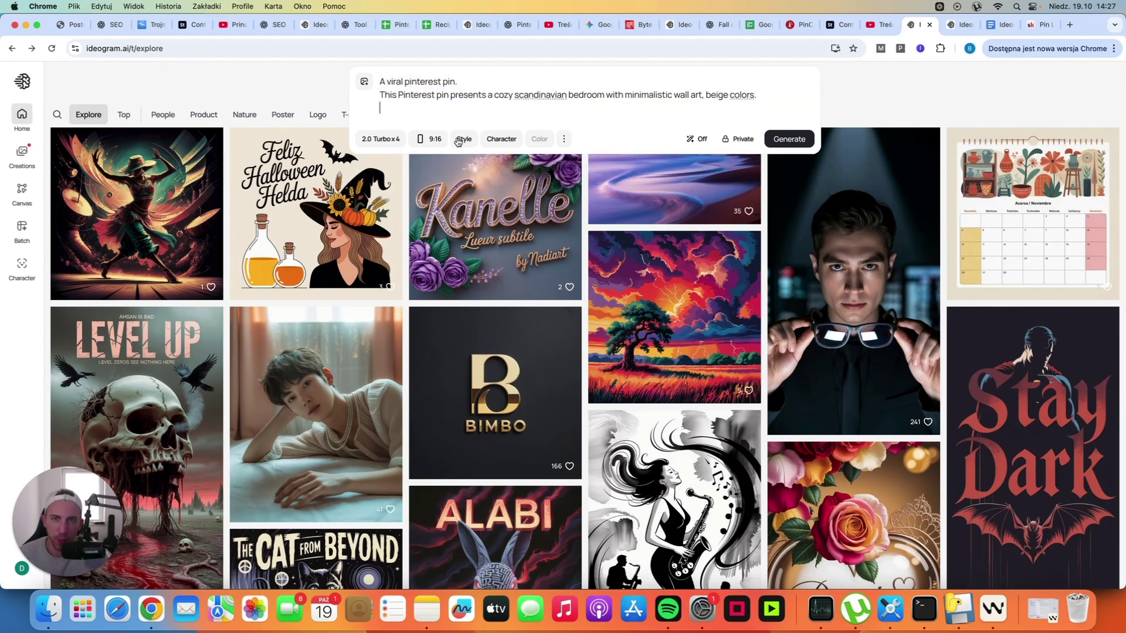
key("Return")
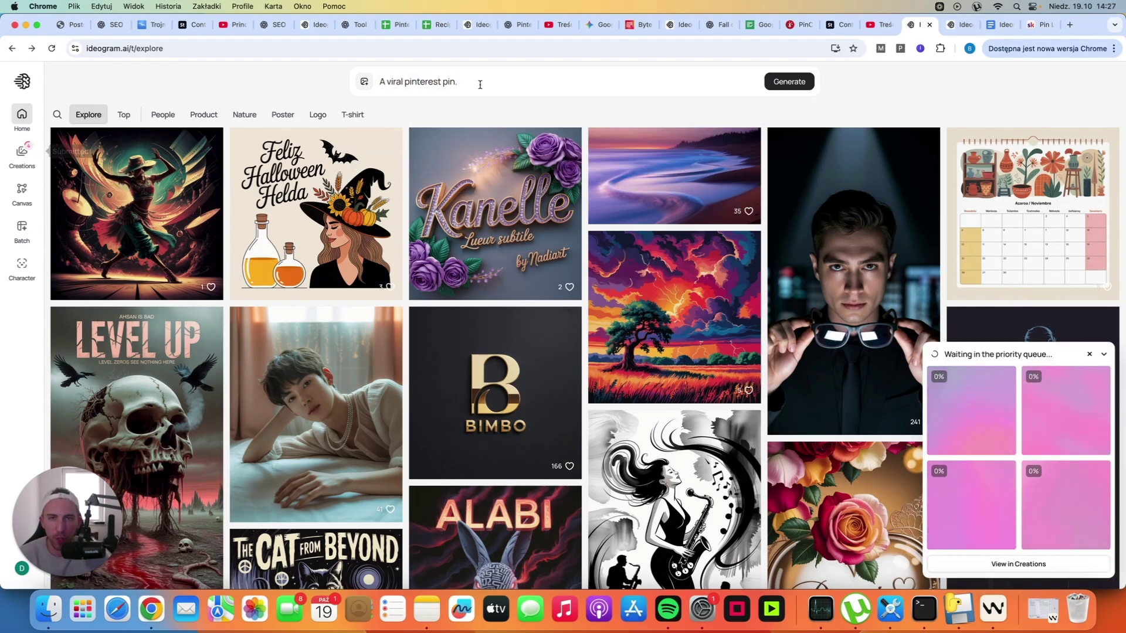
Step: Review the four generated Scandinavian bedroom pins at full size, comparing the versions with and without text
left_click(522, 87)
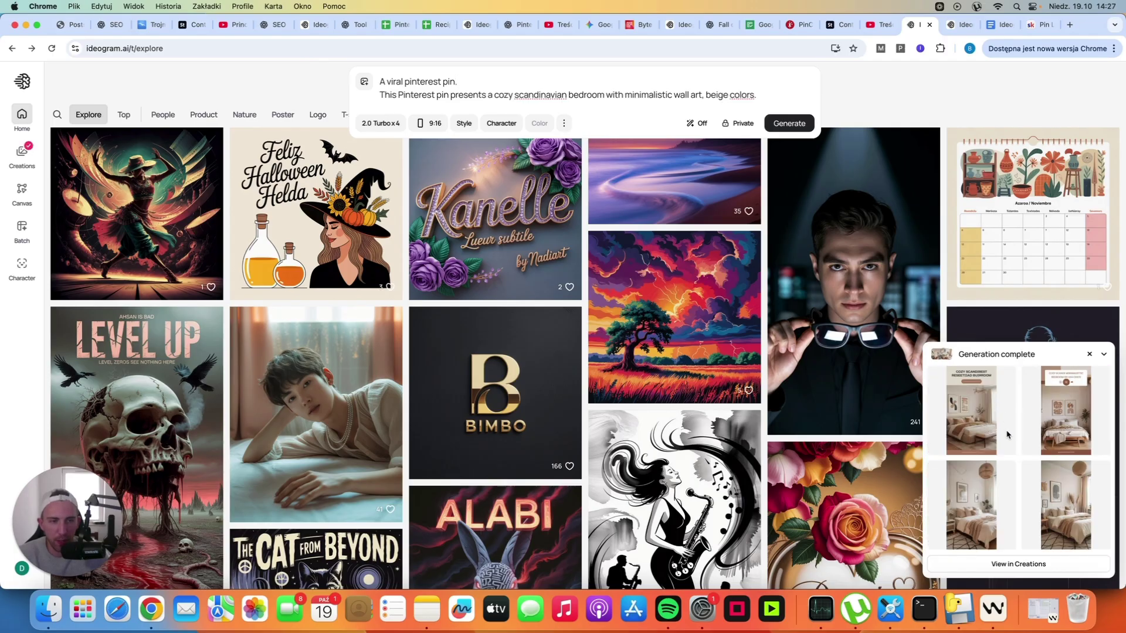
left_click(993, 433)
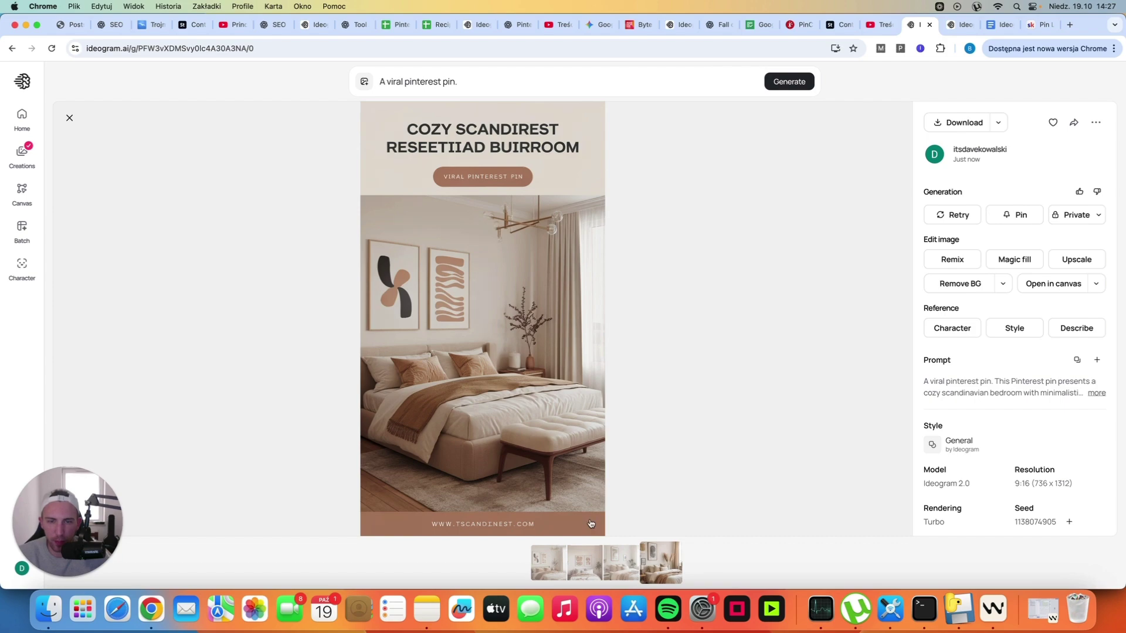
left_click(588, 561)
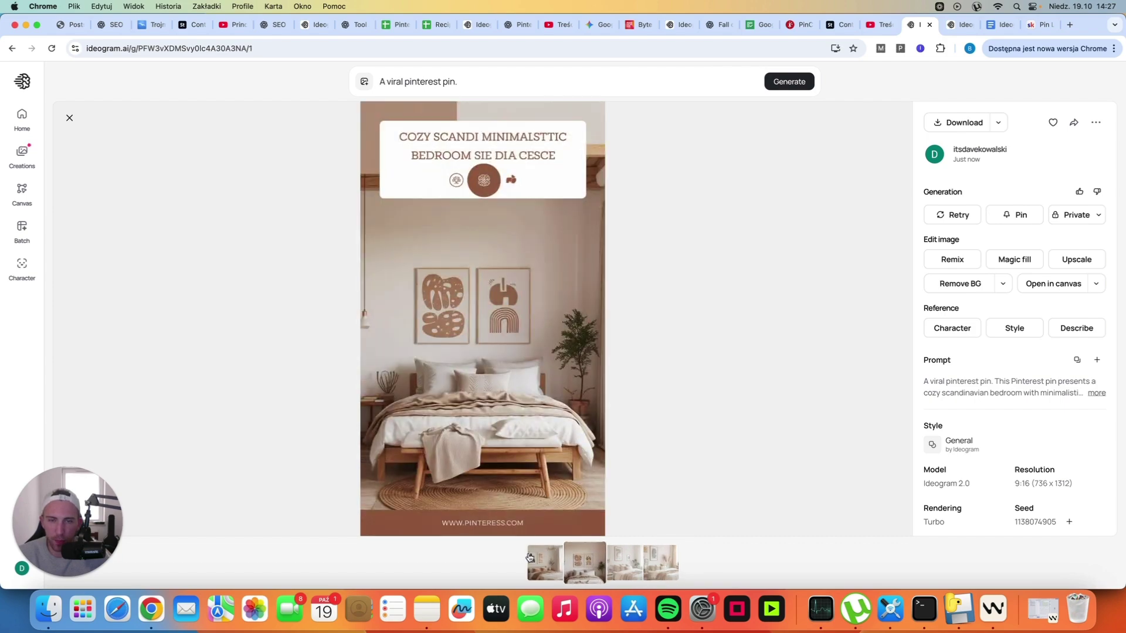
left_click(634, 558)
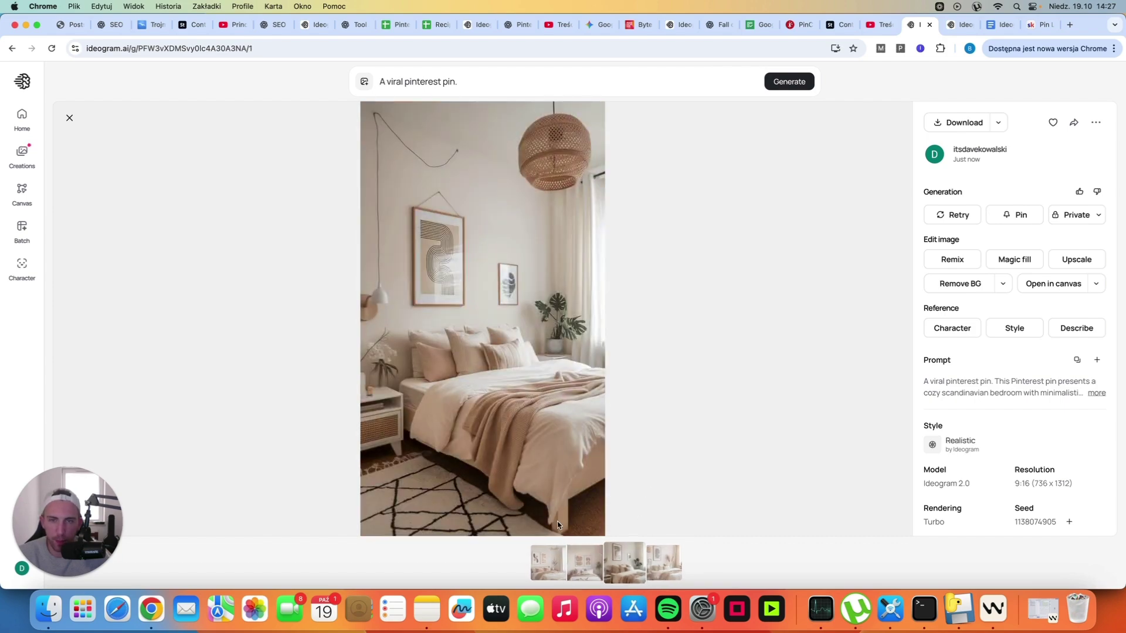
left_click(673, 563)
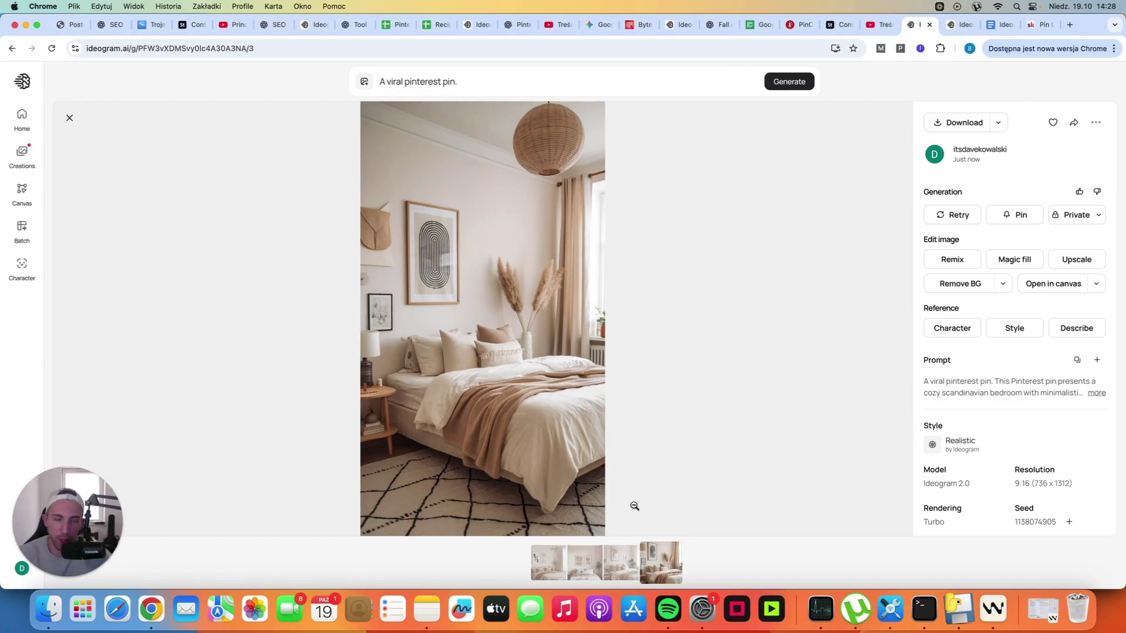
left_click(628, 563)
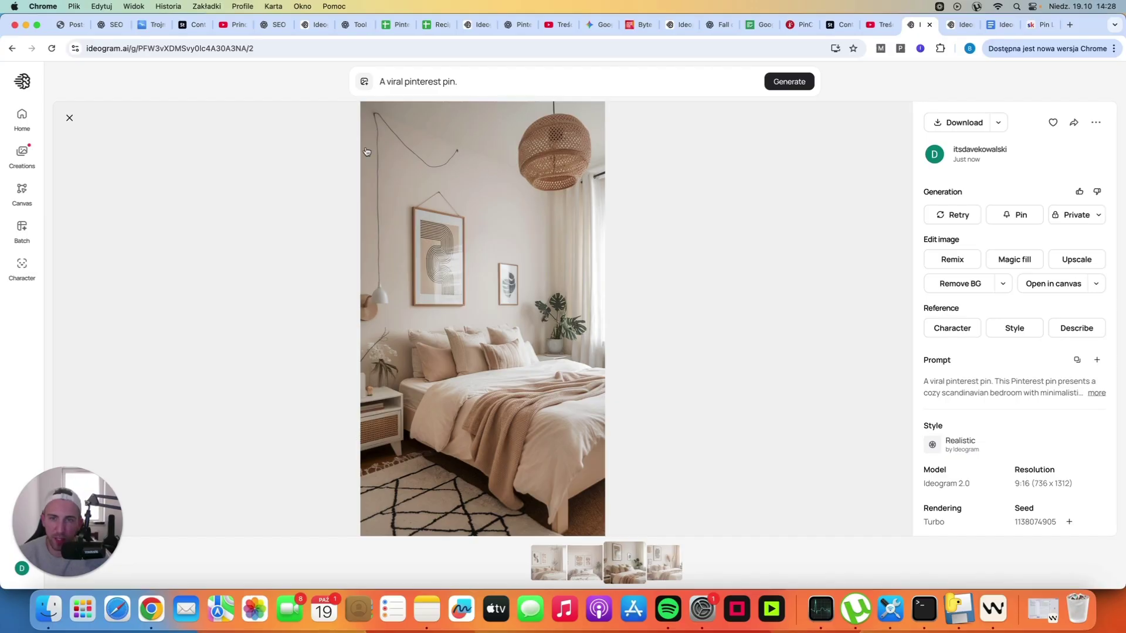
Step: Generate a viral pin of a woman in black doc martens and fashionable floral dress, overlaid "WHAT TO WEAR WITH DOC MARTENS" in bold, white groovy font
left_click(667, 556)
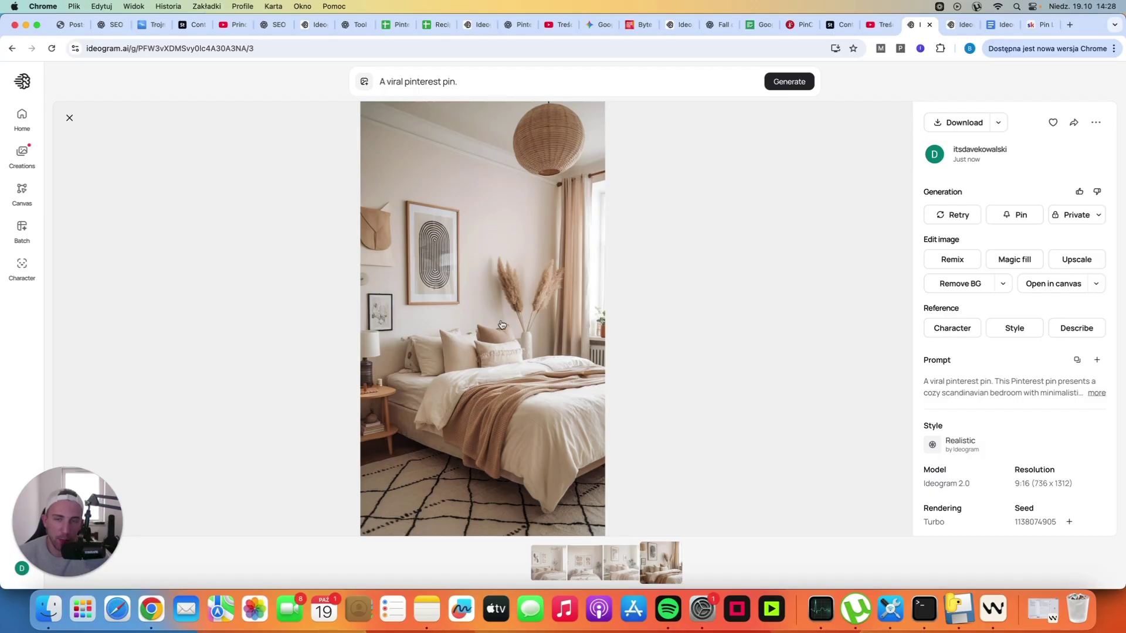
left_click(360, 100)
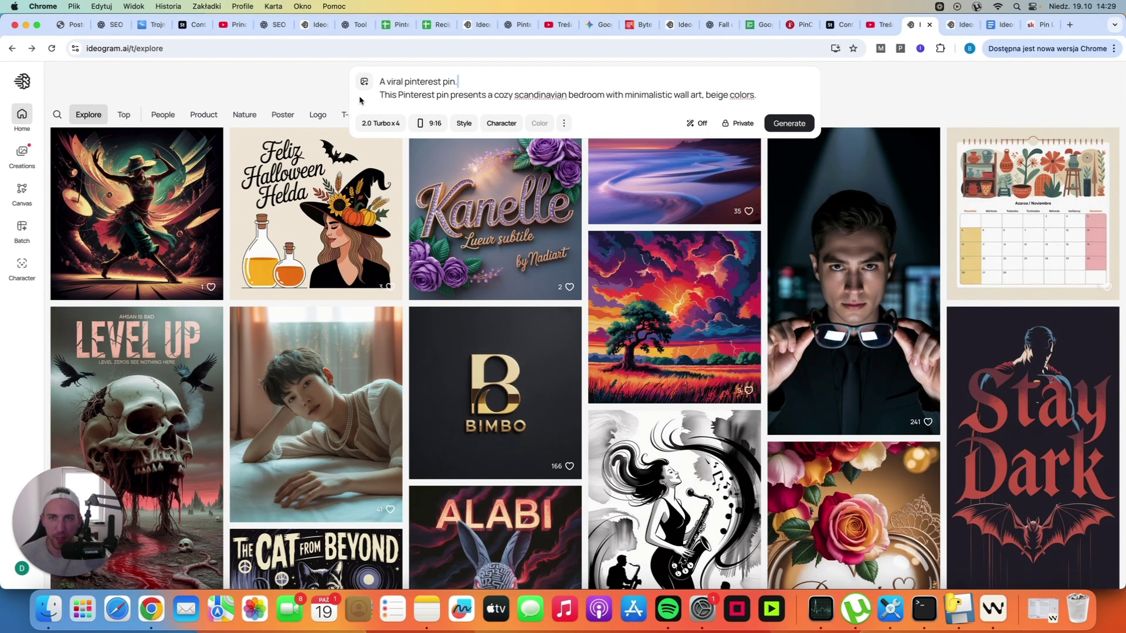
key("super+a")
type("A viral pinterest pin. This Pinterest pin presents a woman wearing black doc martens shoes and a fashionable floral dress. Text Overlay: \"WHAT TO WEAR WITH DOC MARTENS\" in bold, white groovy font. This Pinterest pin is indulgent and highly clickable.")
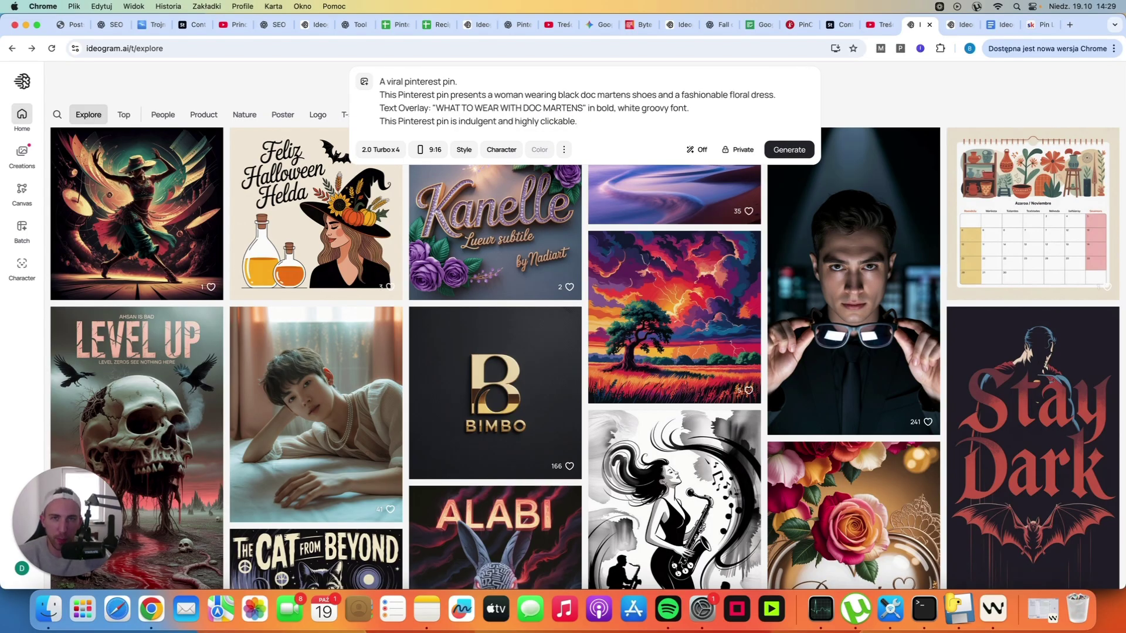
key("Return")
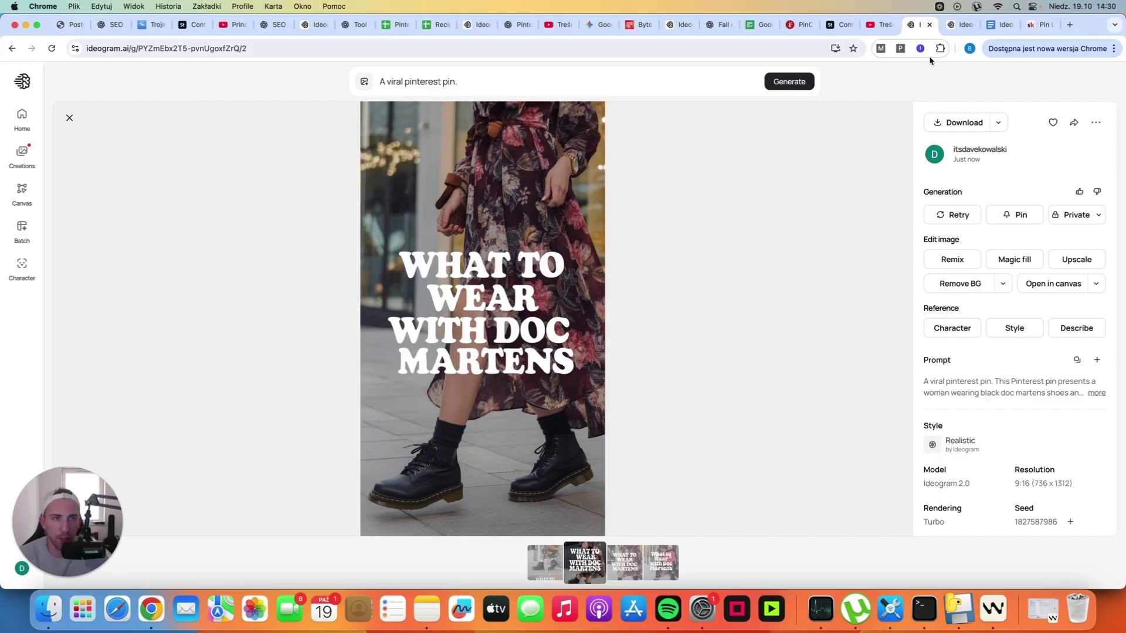
Step: Check Ideogram's personal pricing plans and open the ideogram-v3-turbo model from Replicate's text-to-image collection
left_click(951, 26)
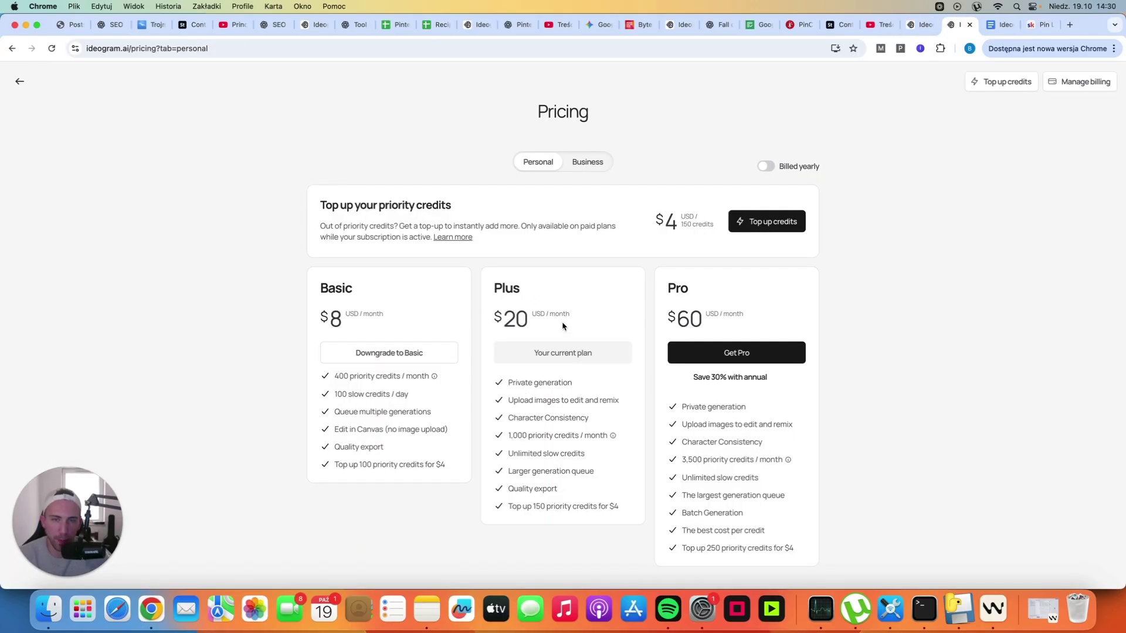
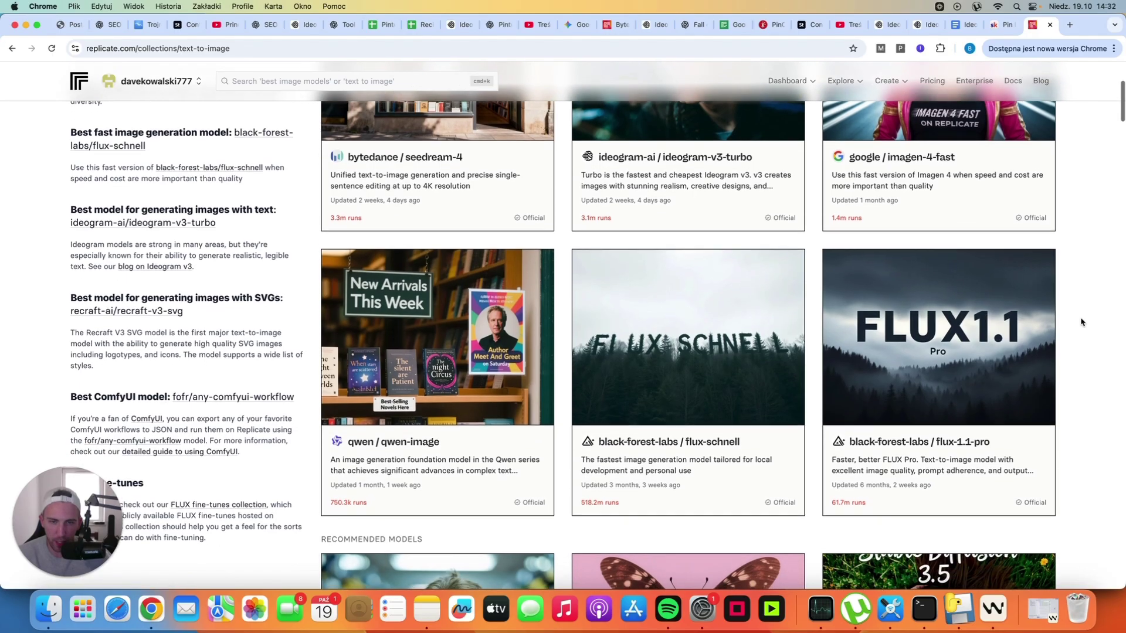
scroll(1082, 322, "up", 5)
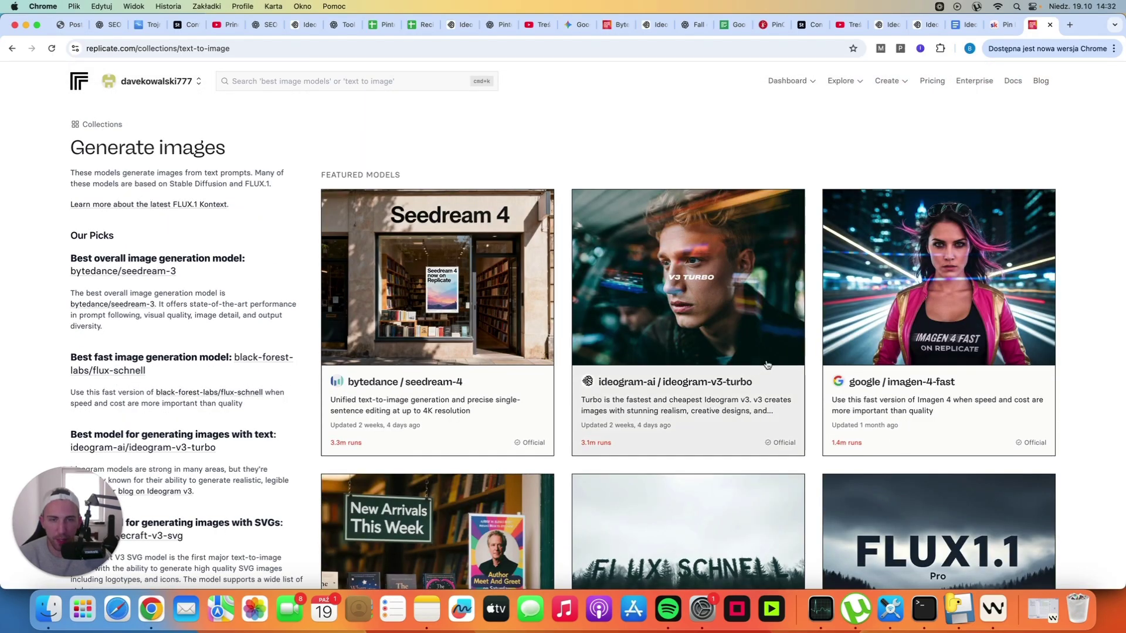
left_click(712, 376)
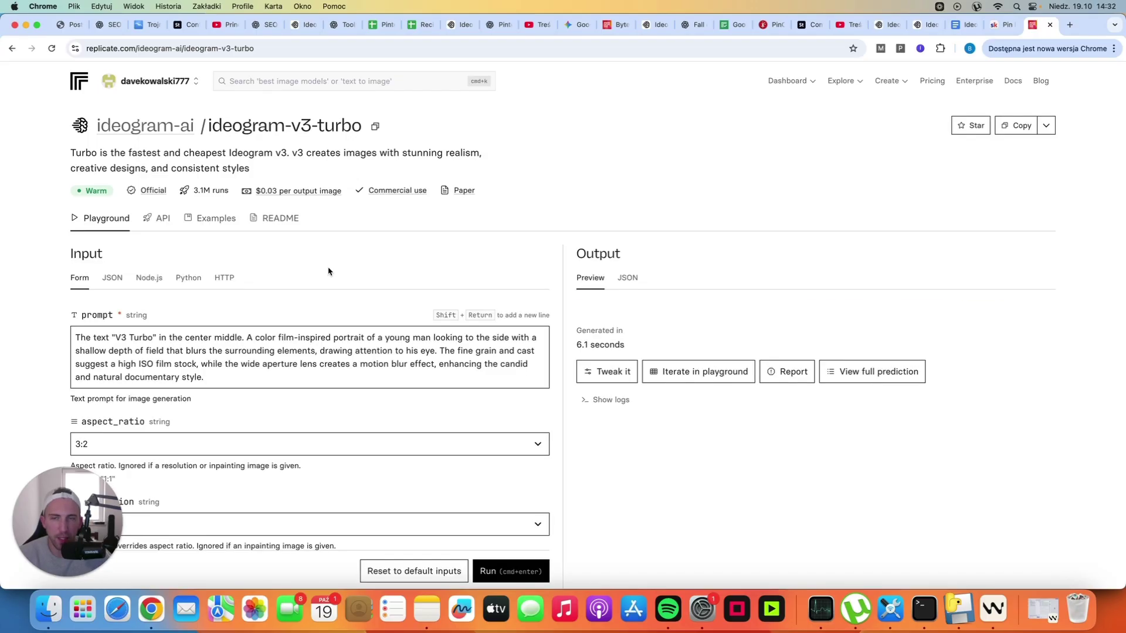
Step: Set the model's aspect ratio to 9:16 and check the resolution options, keeping None
scroll(434, 276, "down", 1)
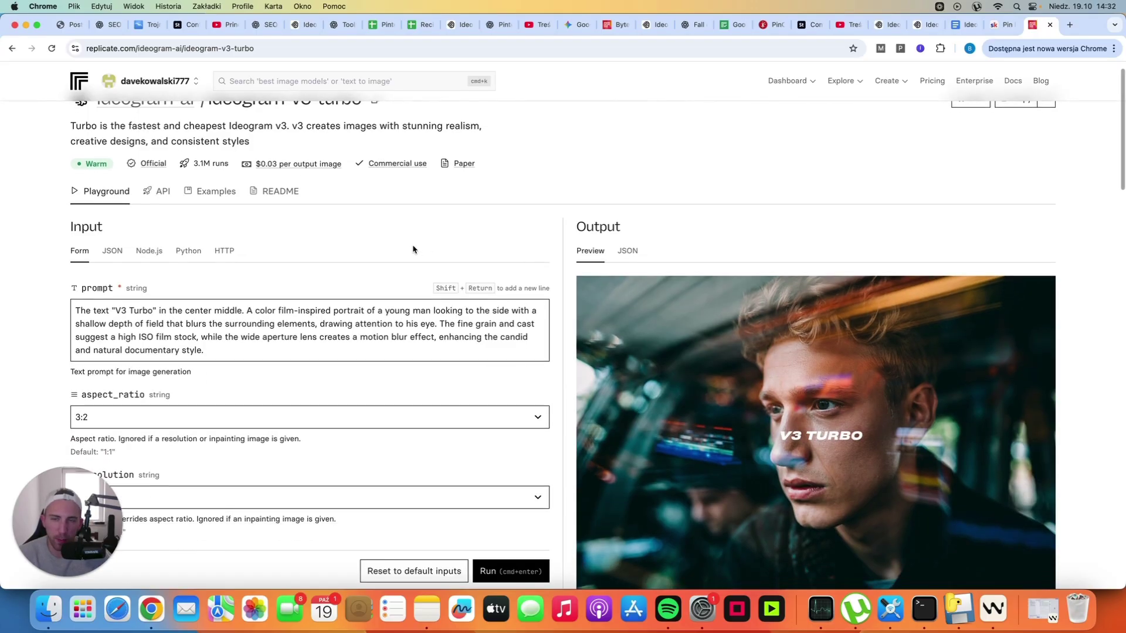
scroll(416, 248, "down", 1)
scroll(161, 348, "down", 1)
scroll(199, 305, "down", 2)
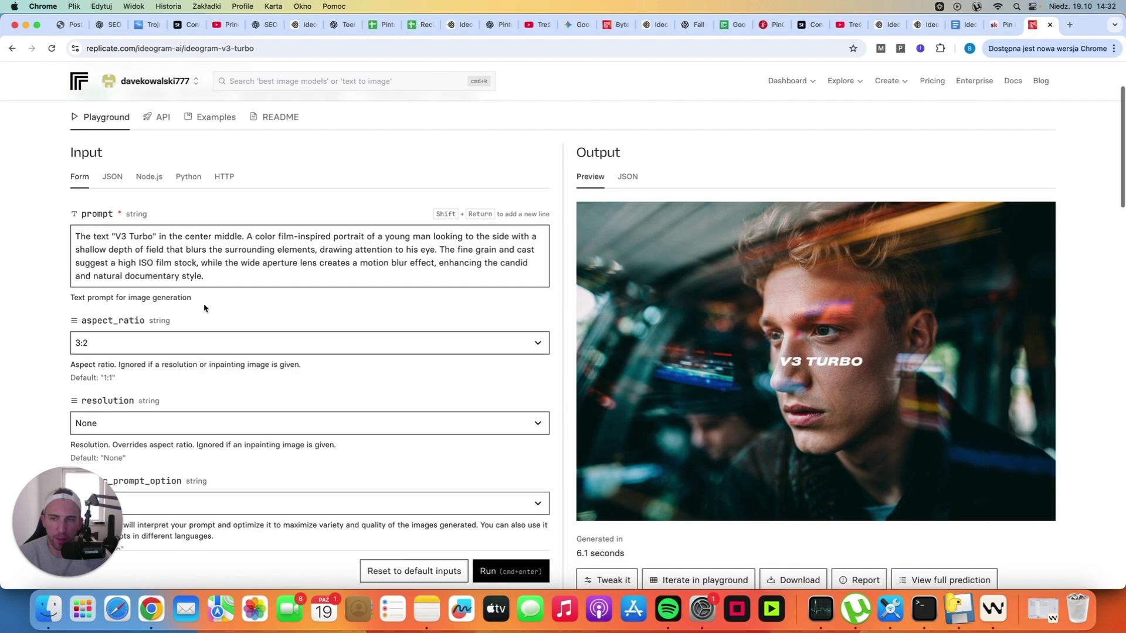
left_click(202, 340)
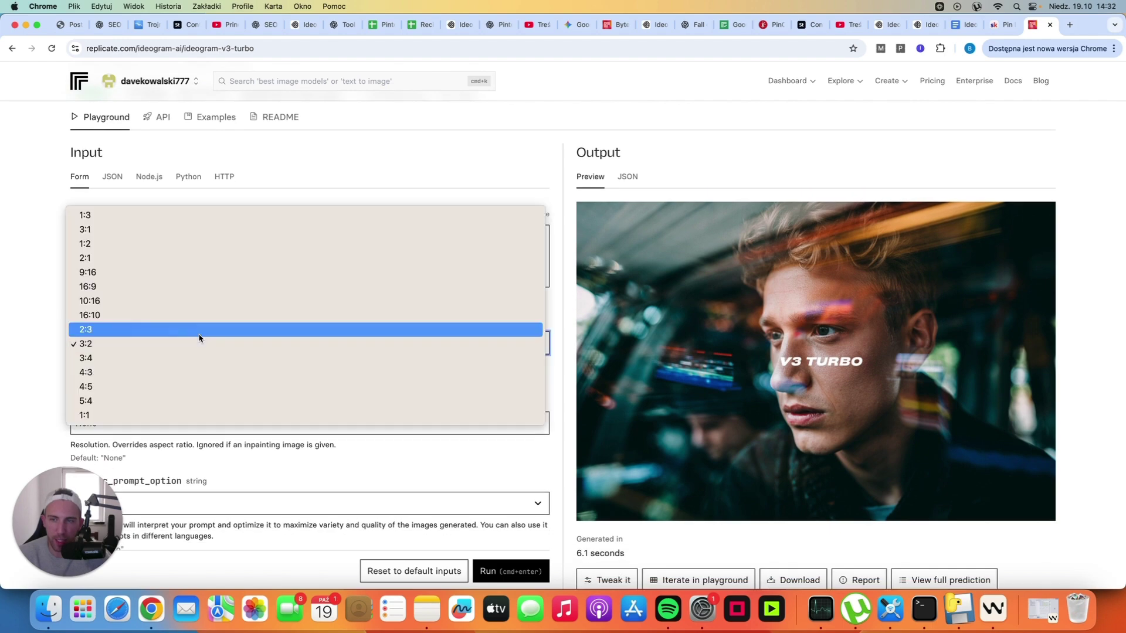
left_click(127, 272)
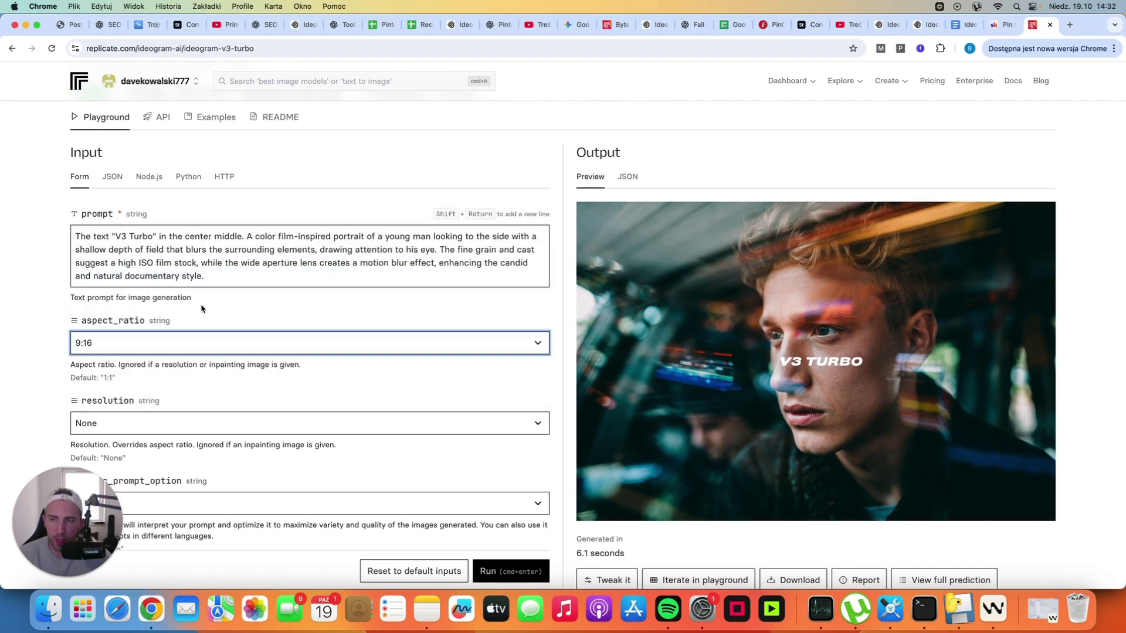
scroll(199, 366, "down", 3)
left_click(195, 350)
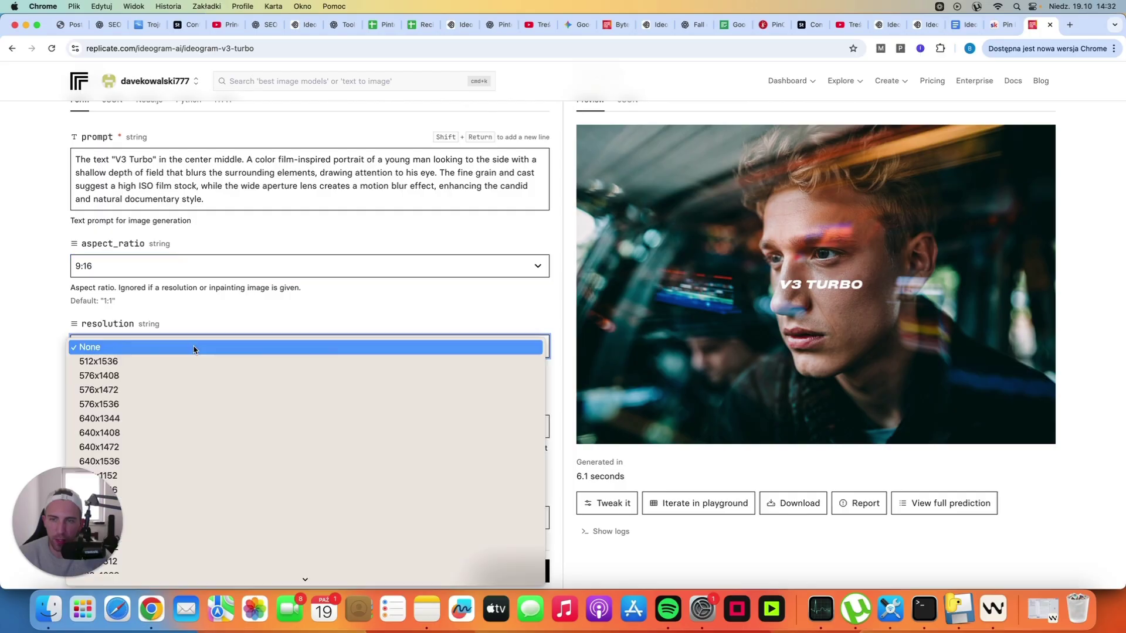
left_click(239, 316)
scroll(43, 290, "up", 1)
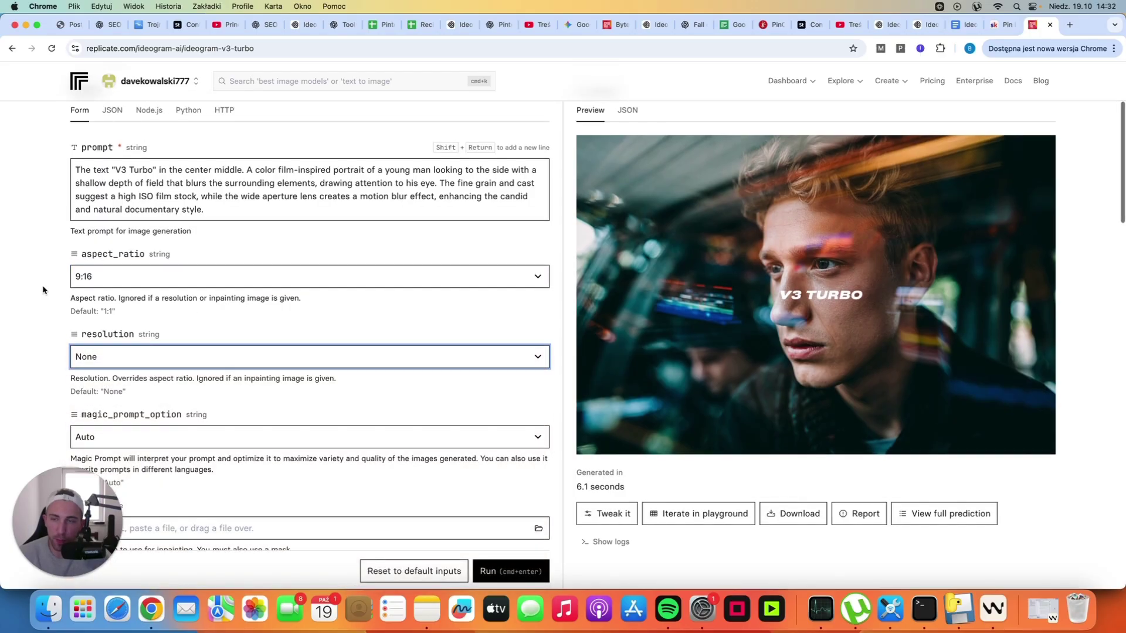
scroll(42, 289, "down", 1)
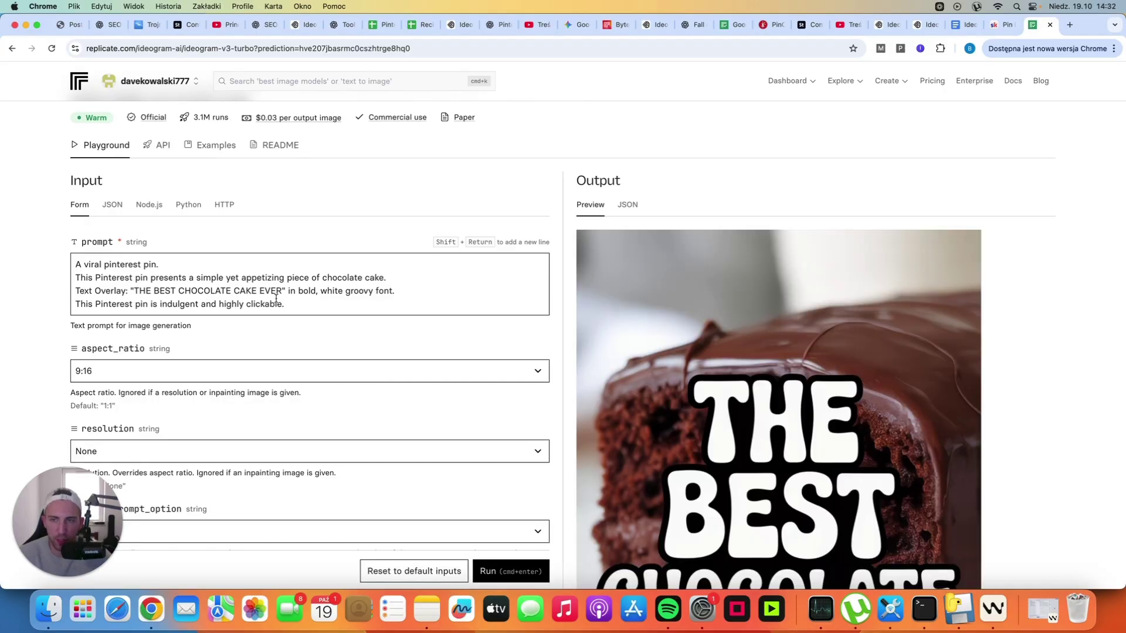
Step: Examine the generated chocolate cake pin alongside its prompt, generation settings and the model's price per output image
scroll(653, 310, "down", 5)
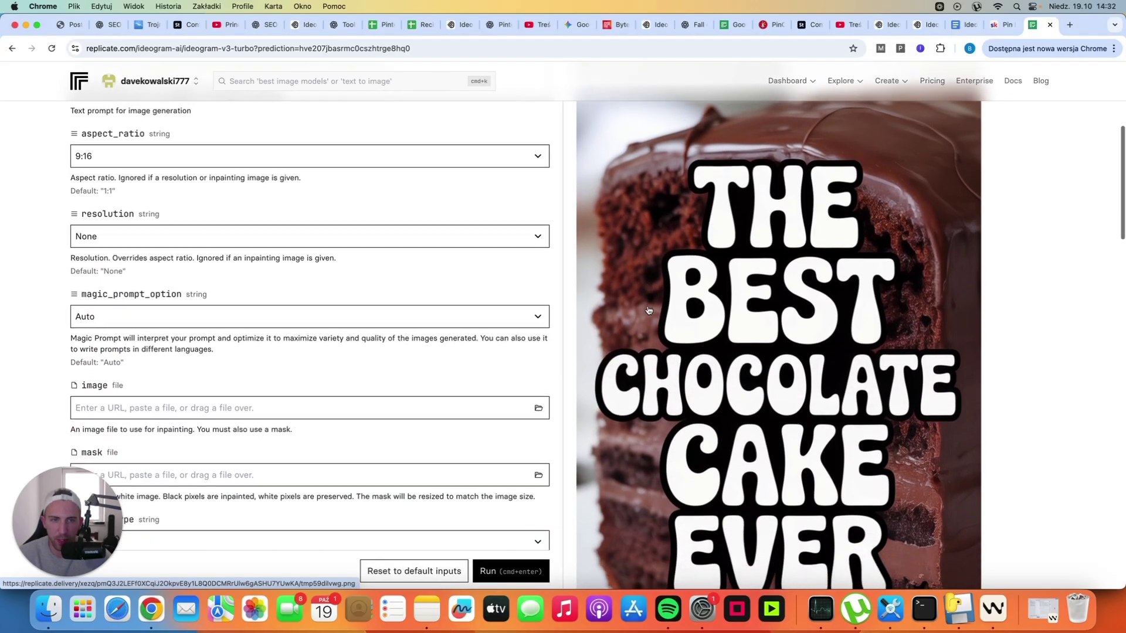
scroll(878, 290, "down", 3)
scroll(868, 291, "up", 6)
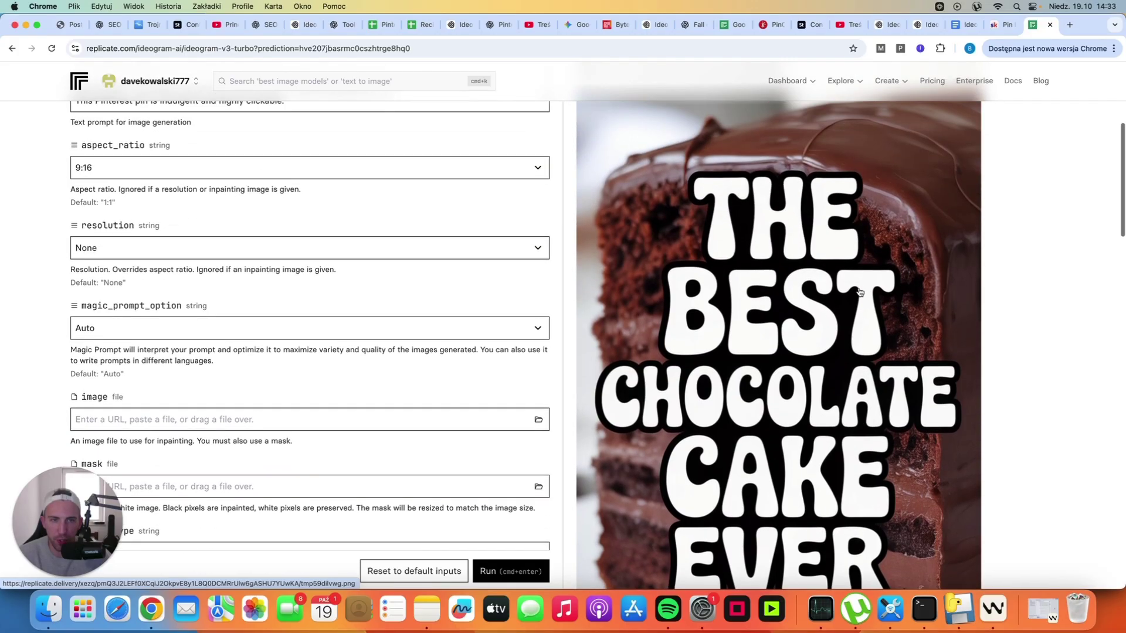
scroll(859, 291, "up", 4)
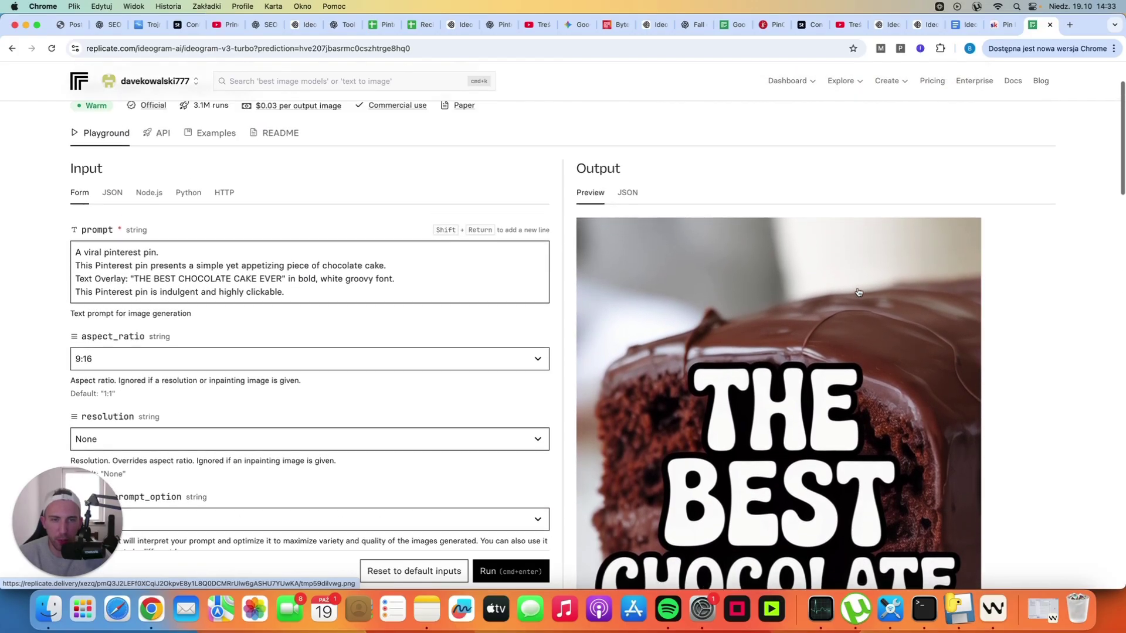
scroll(780, 273, "down", 5)
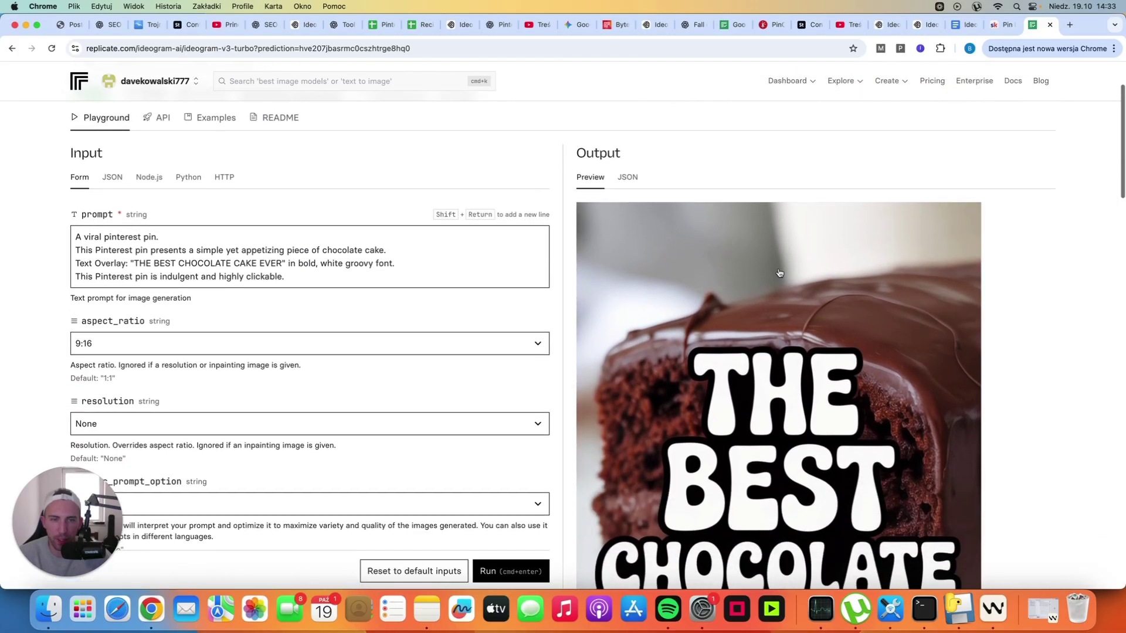
scroll(777, 327, "down", 3)
scroll(763, 316, "up", 8)
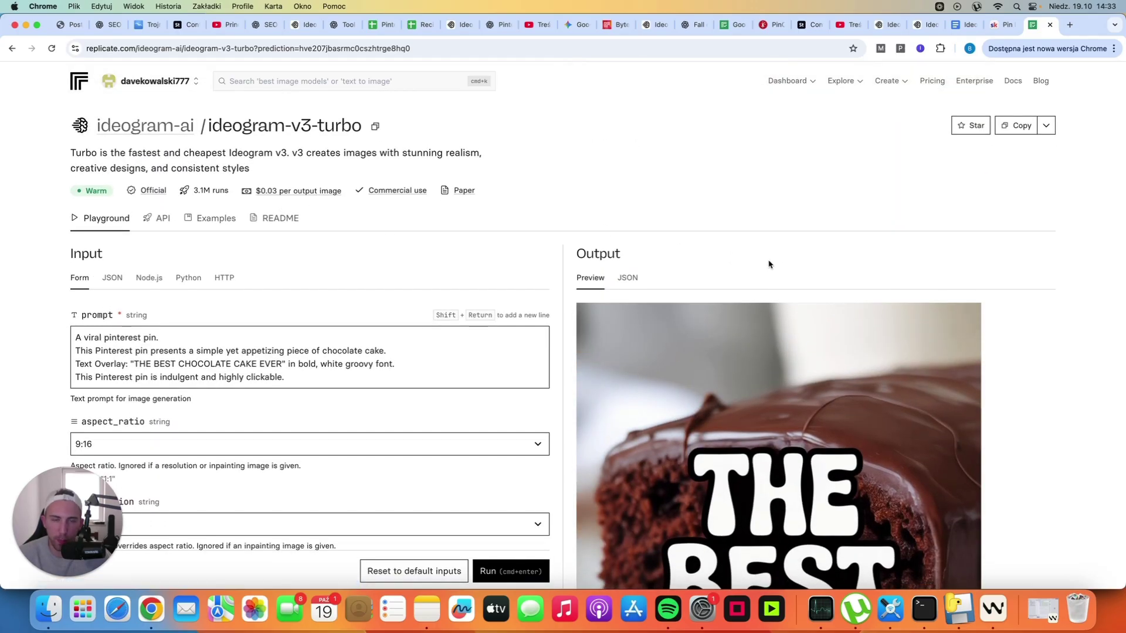
scroll(779, 265, "down", 3)
scroll(781, 269, "down", 5)
scroll(780, 344, "up", 8)
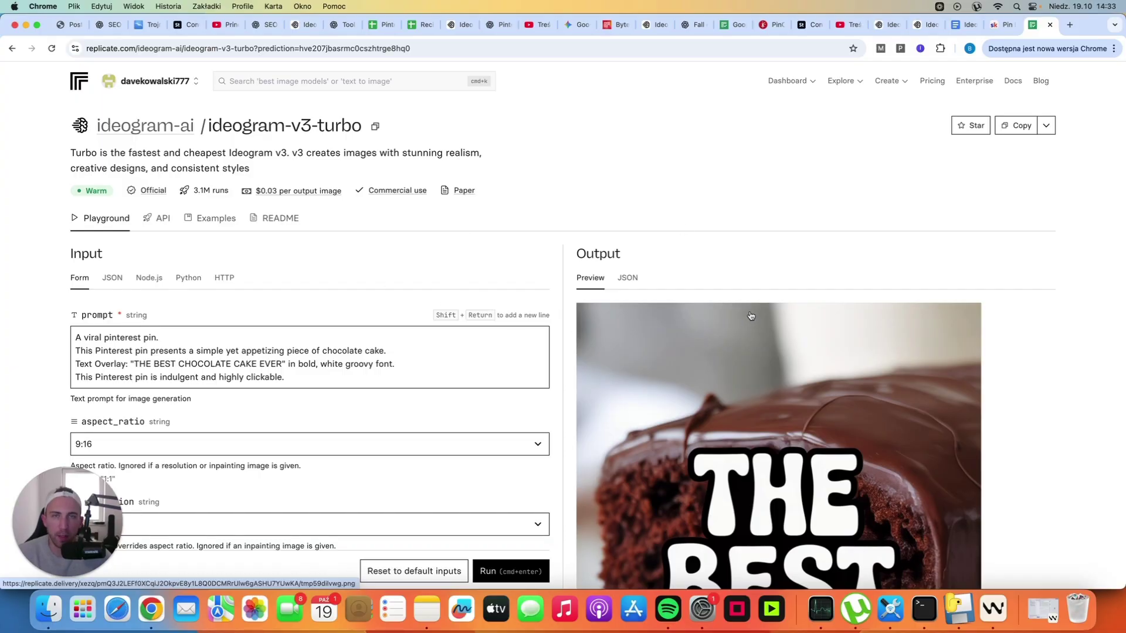
scroll(747, 315, "down", 3)
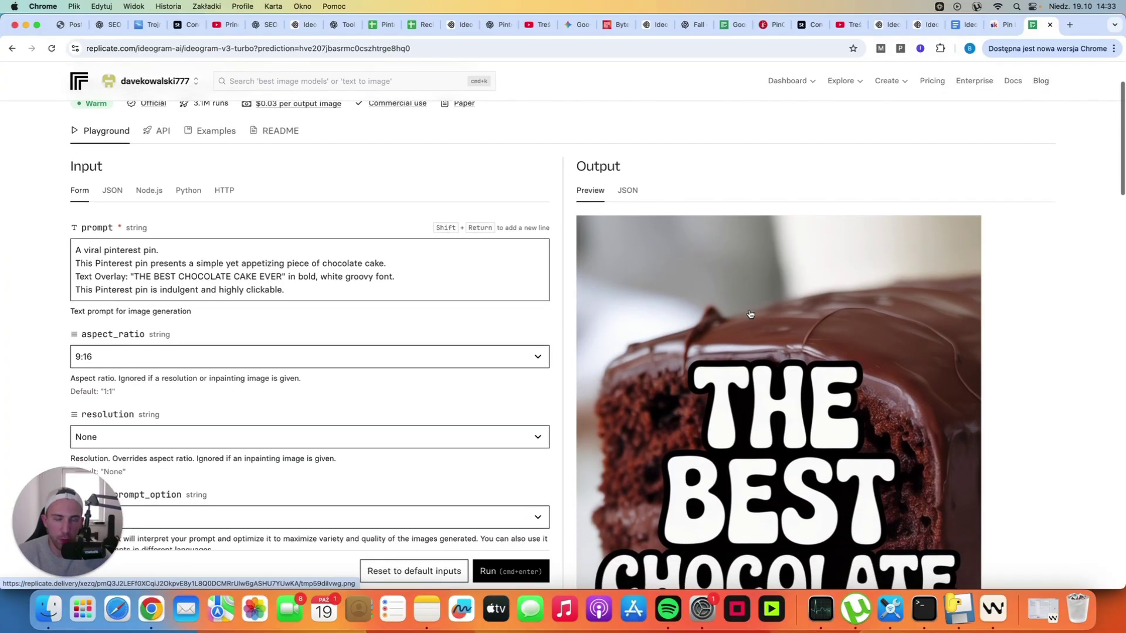
scroll(925, 344, "down", 5)
scroll(924, 345, "down", 3)
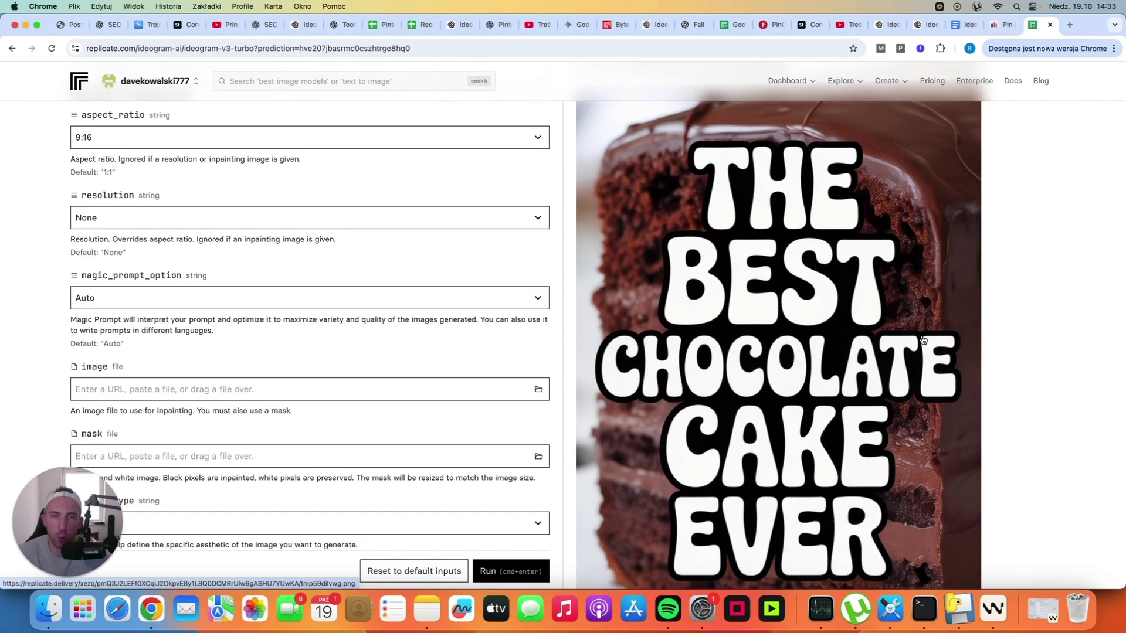
scroll(886, 324, "up", 8)
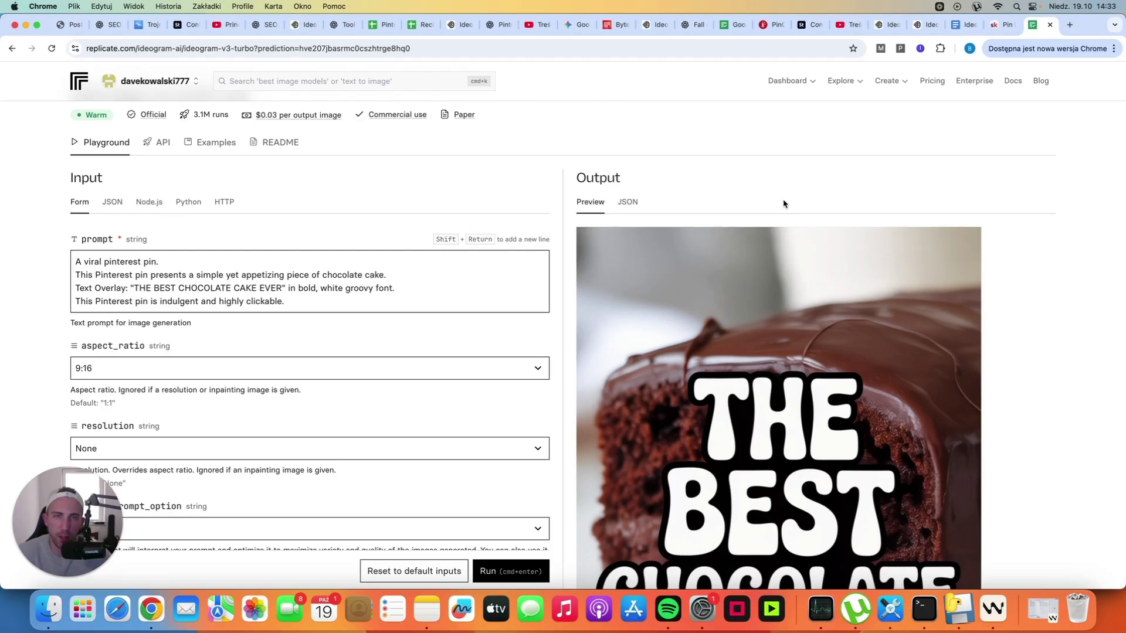
scroll(821, 223, "down", 5)
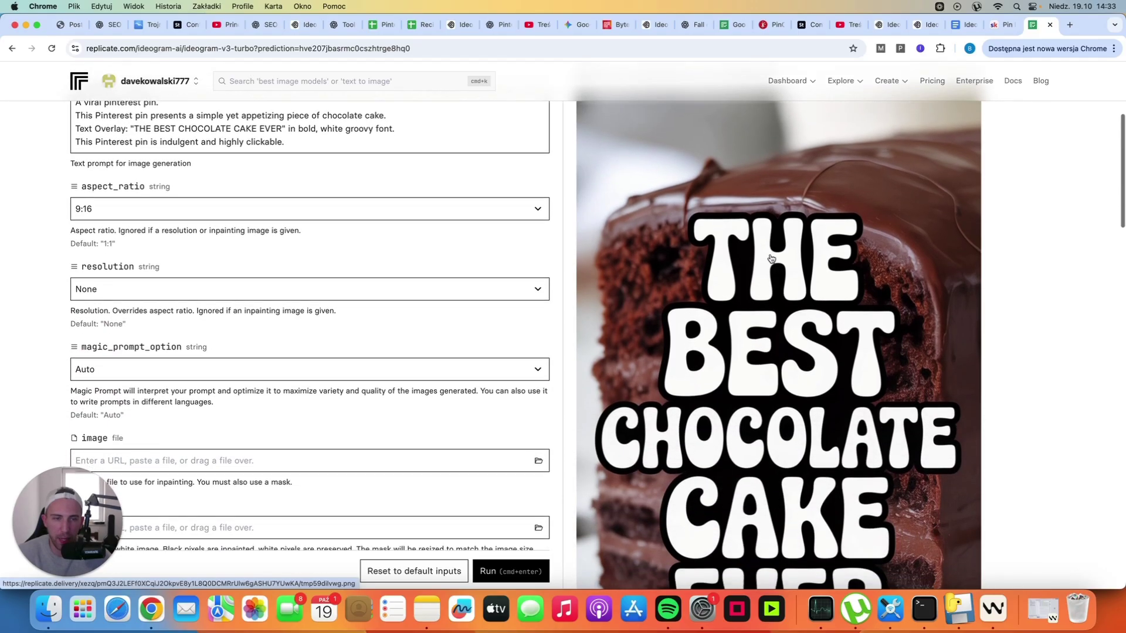
scroll(878, 248, "up", 8)
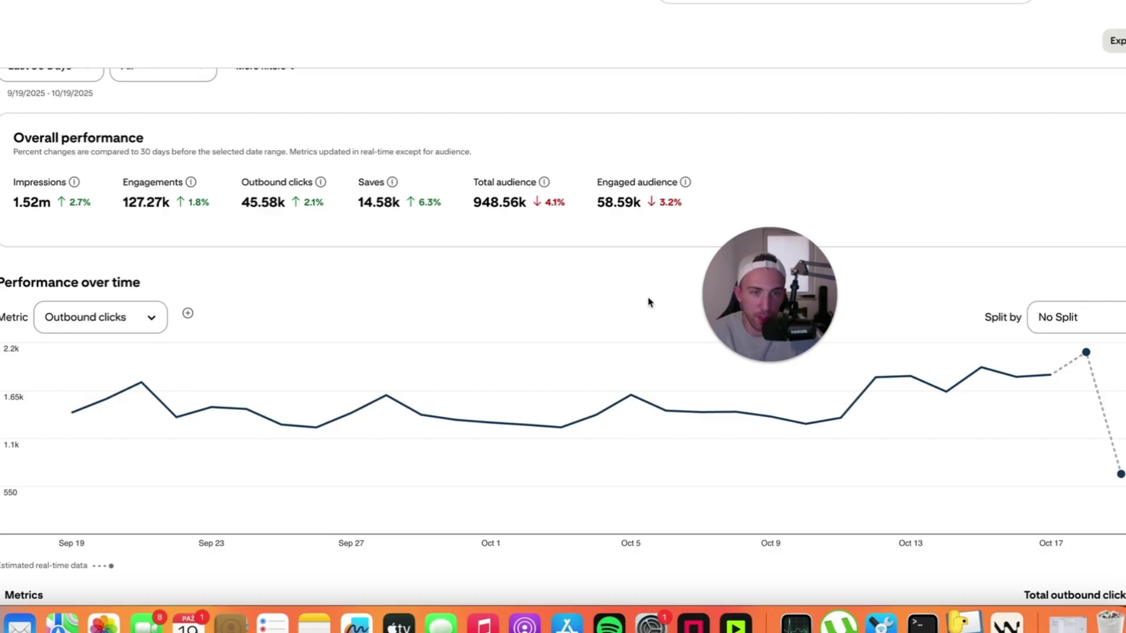
Step: Read the outbound clicks for October 18 and October 10 on the Pinterest analytics performance chart
mouse_move(1088, 371)
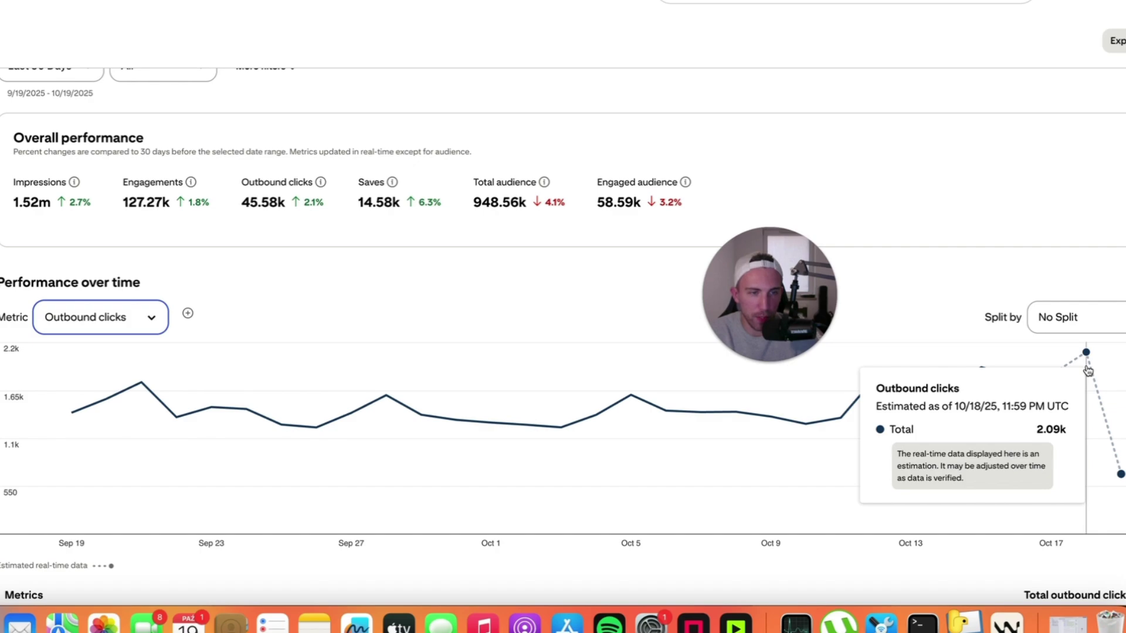
mouse_move(818, 439)
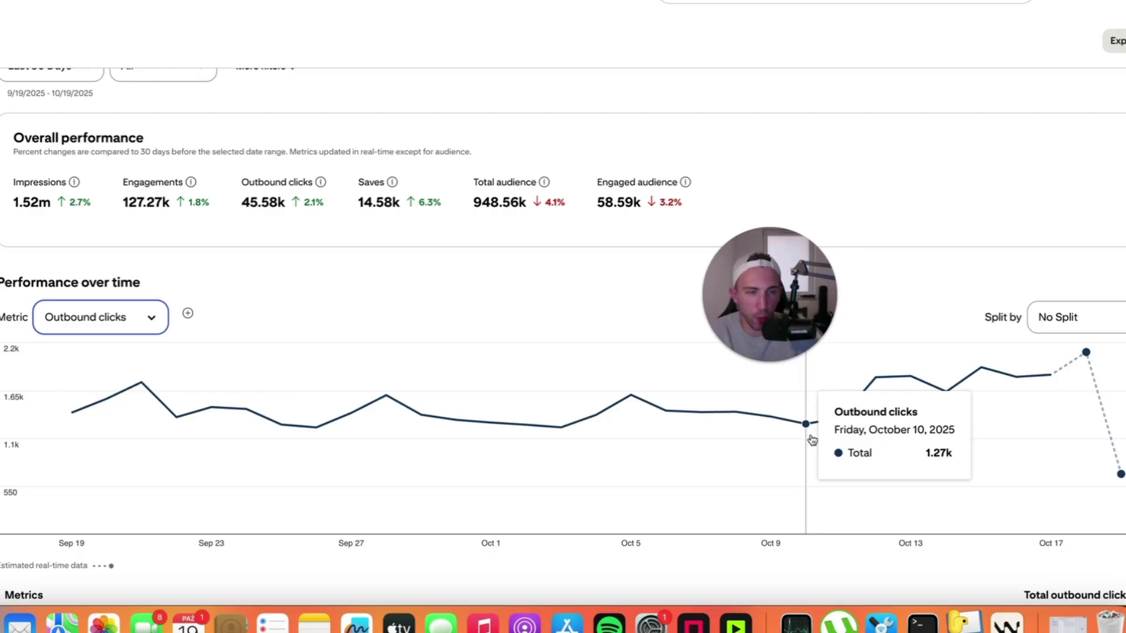
mouse_move(1081, 391)
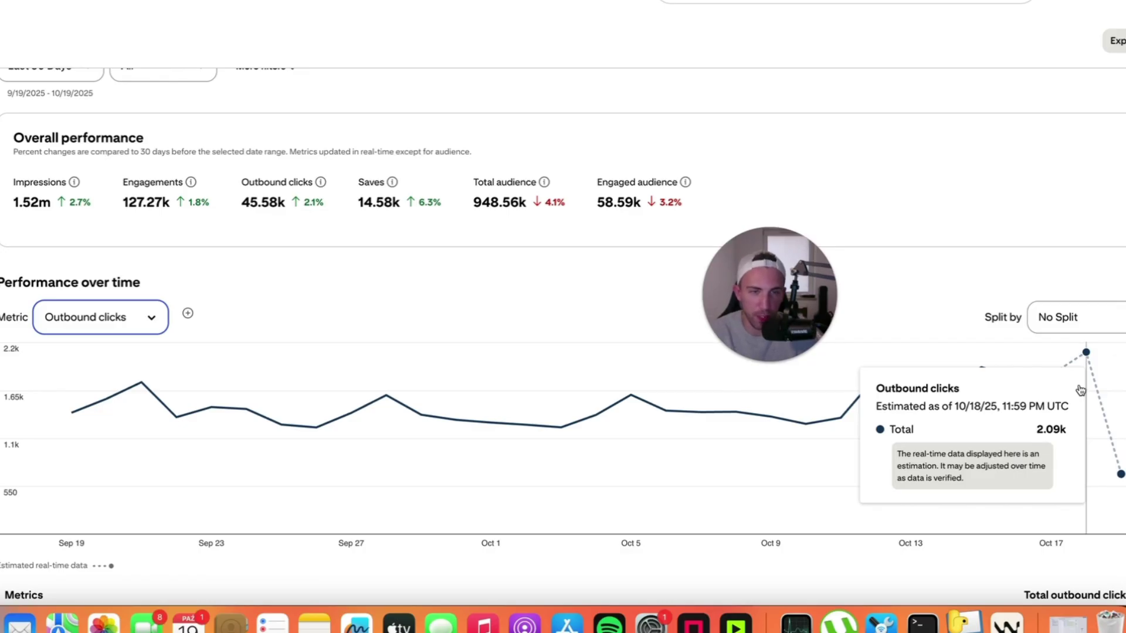
left_click(979, 292)
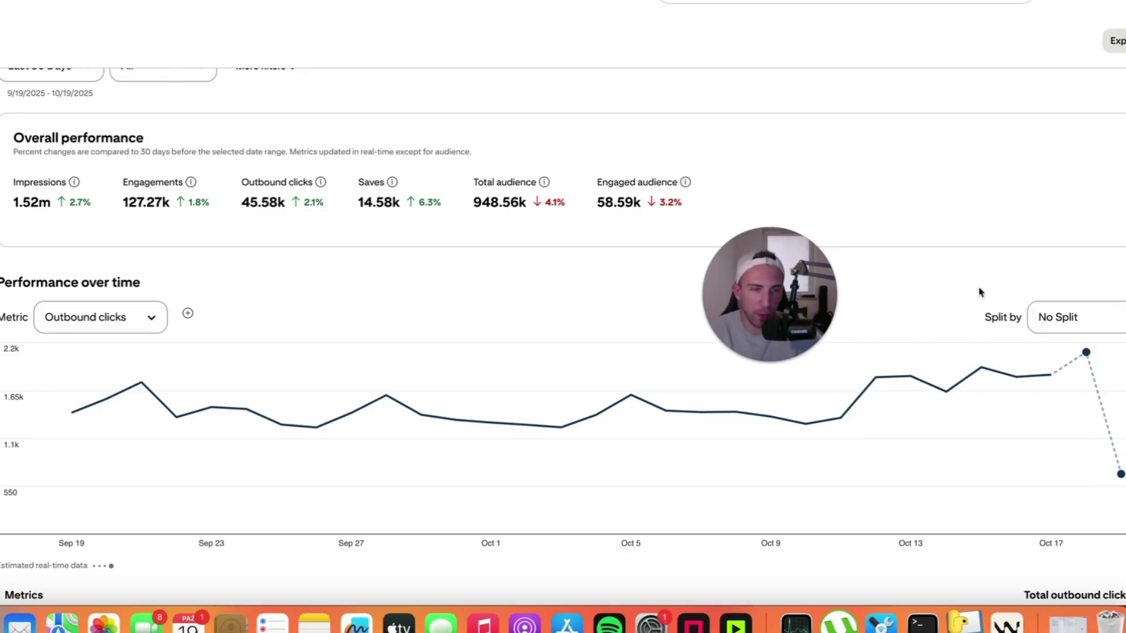